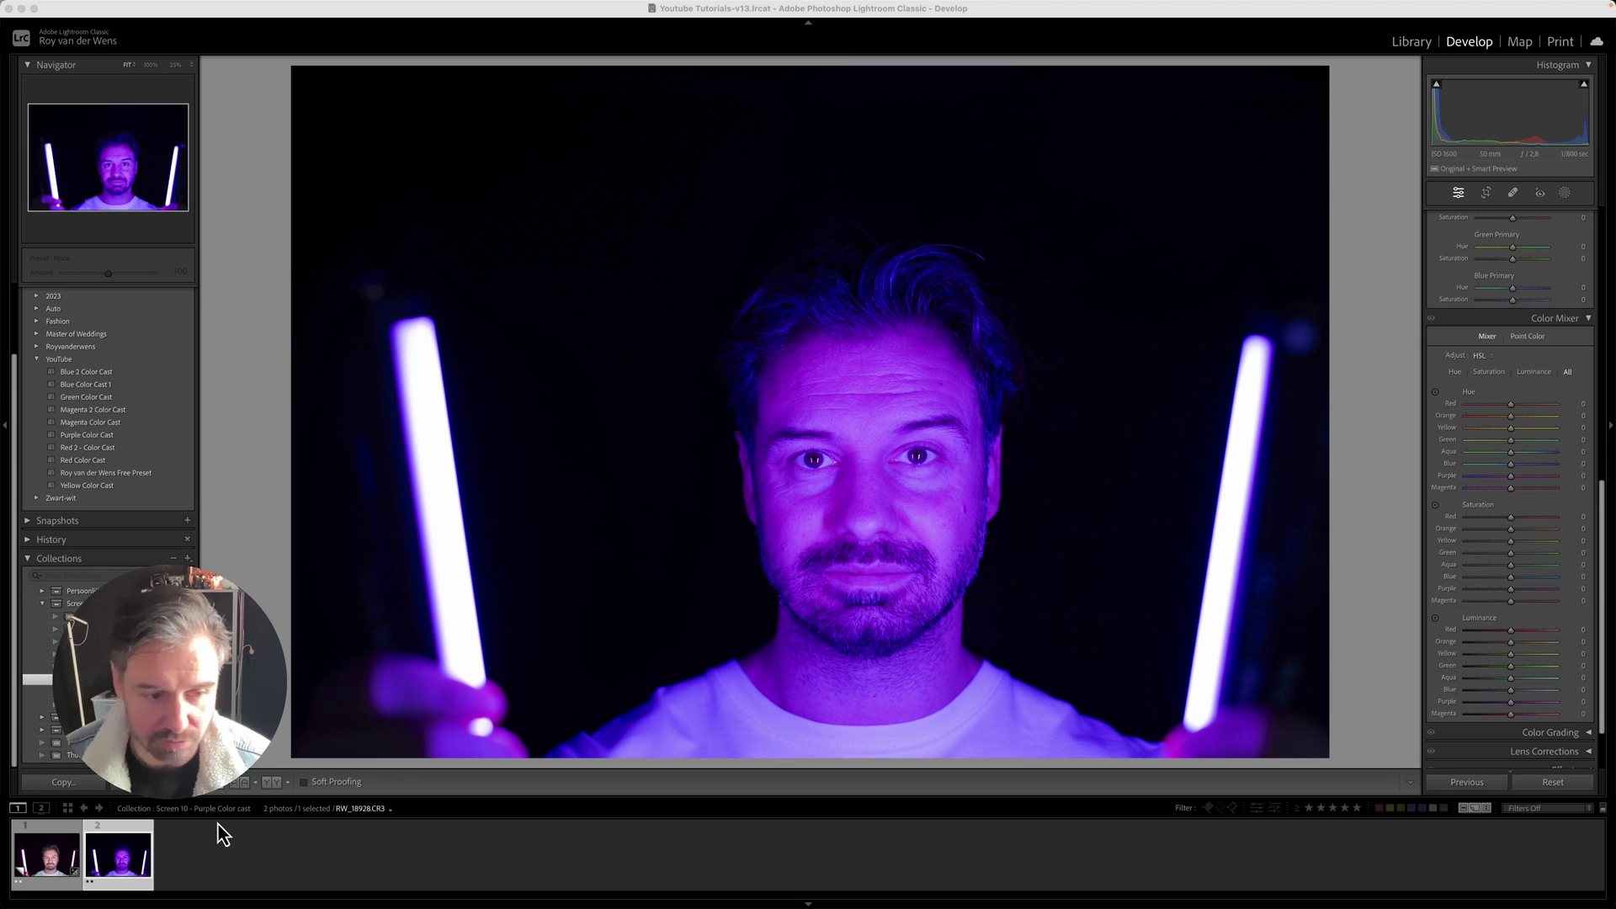
Step: Create a third virtual copy (Copy 2) of the purple portrait and open it for editing
{"action": "left_click", "coordinate": [113, 880]}
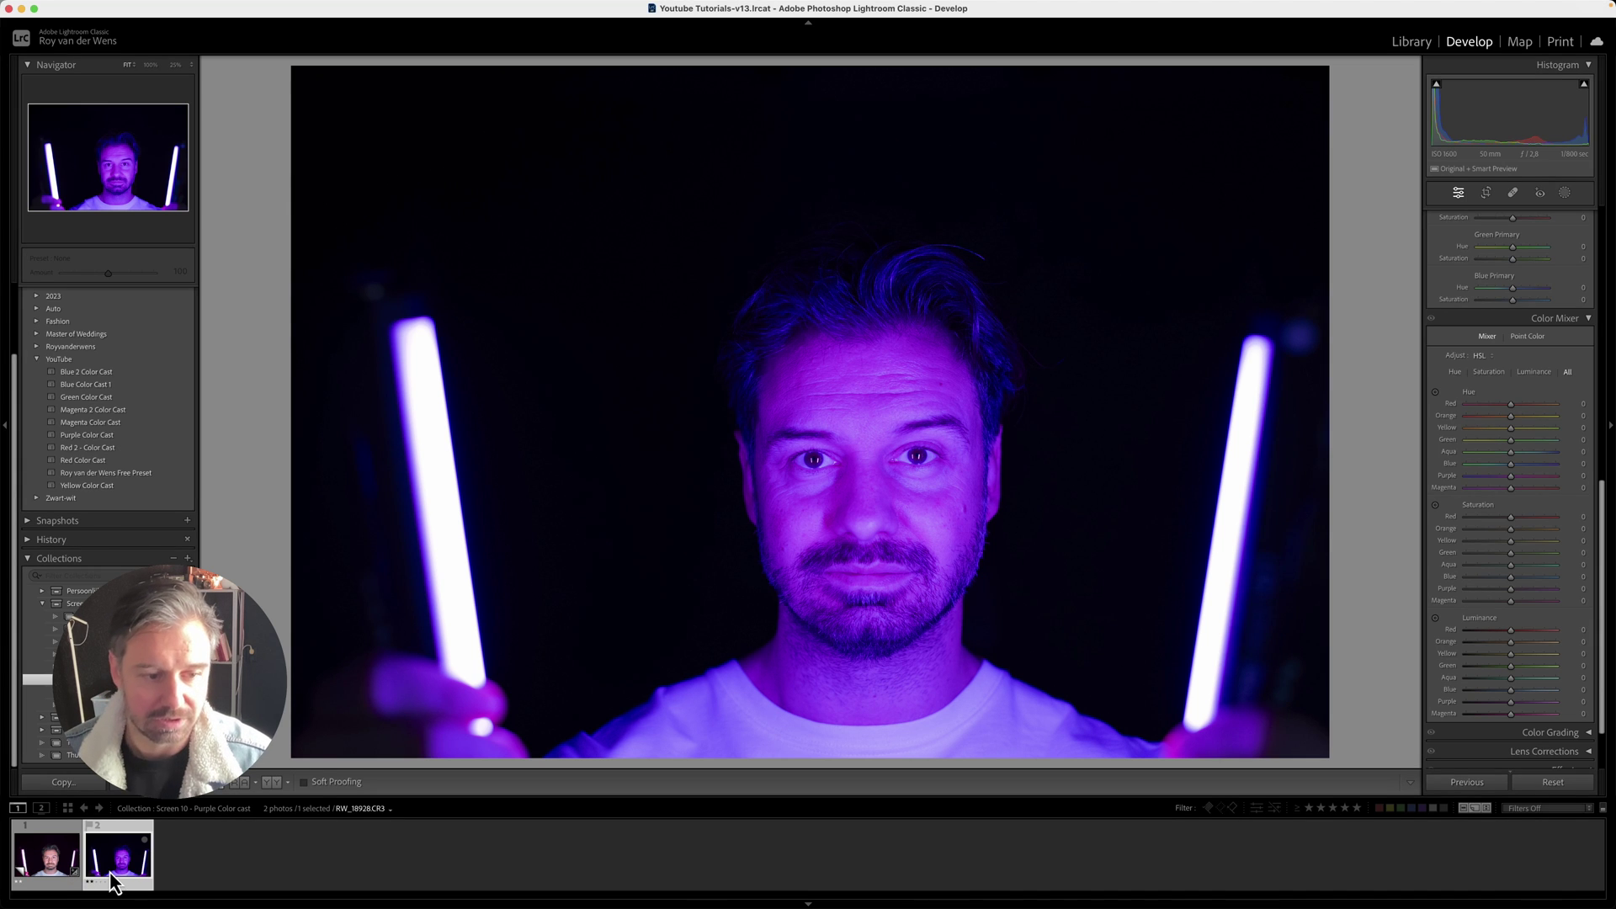
{"action": "key", "text": "super+e"}
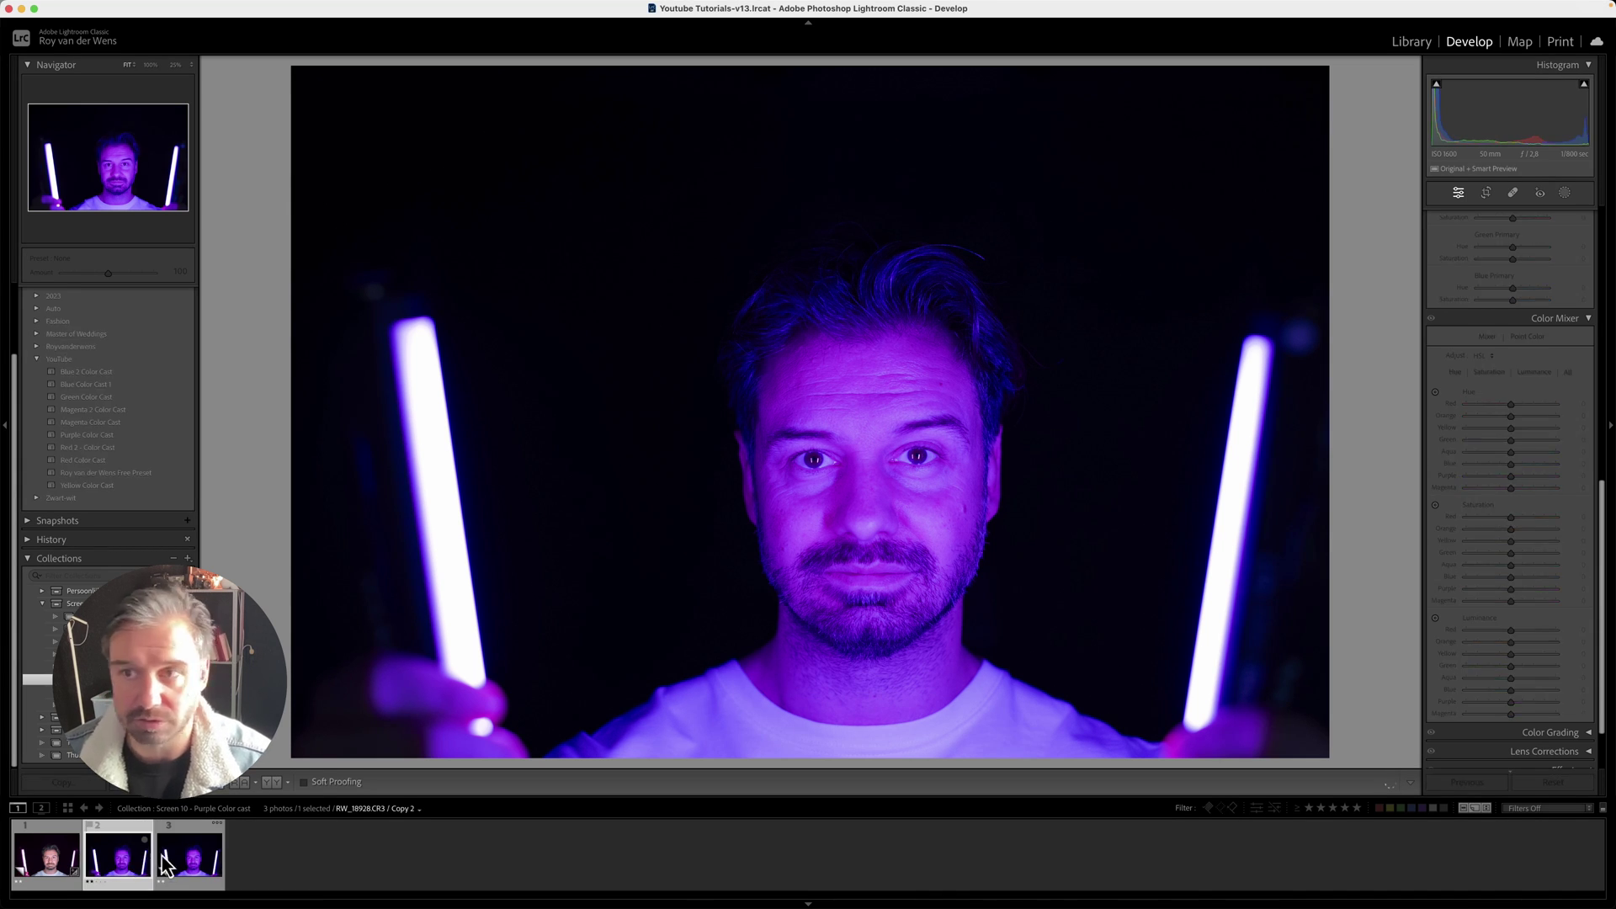
{"action": "left_click", "coordinate": [184, 866]}
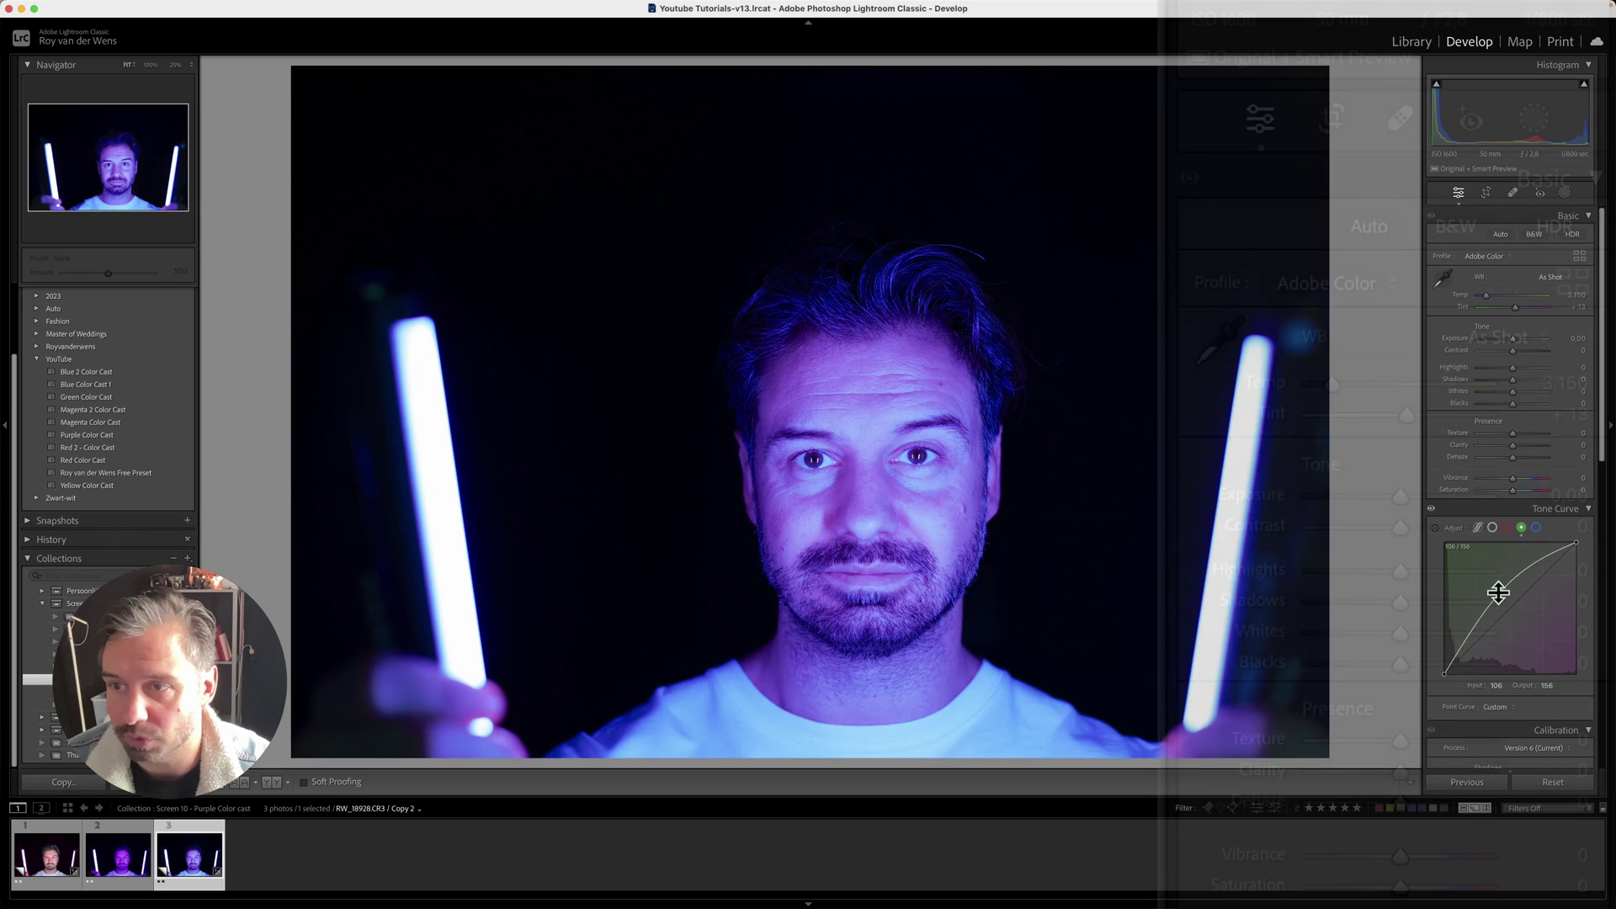
Step: Undo the green curve change, then set white balance to Temp 7,681 and Tint −8
{"action": "key", "text": "super+z"}
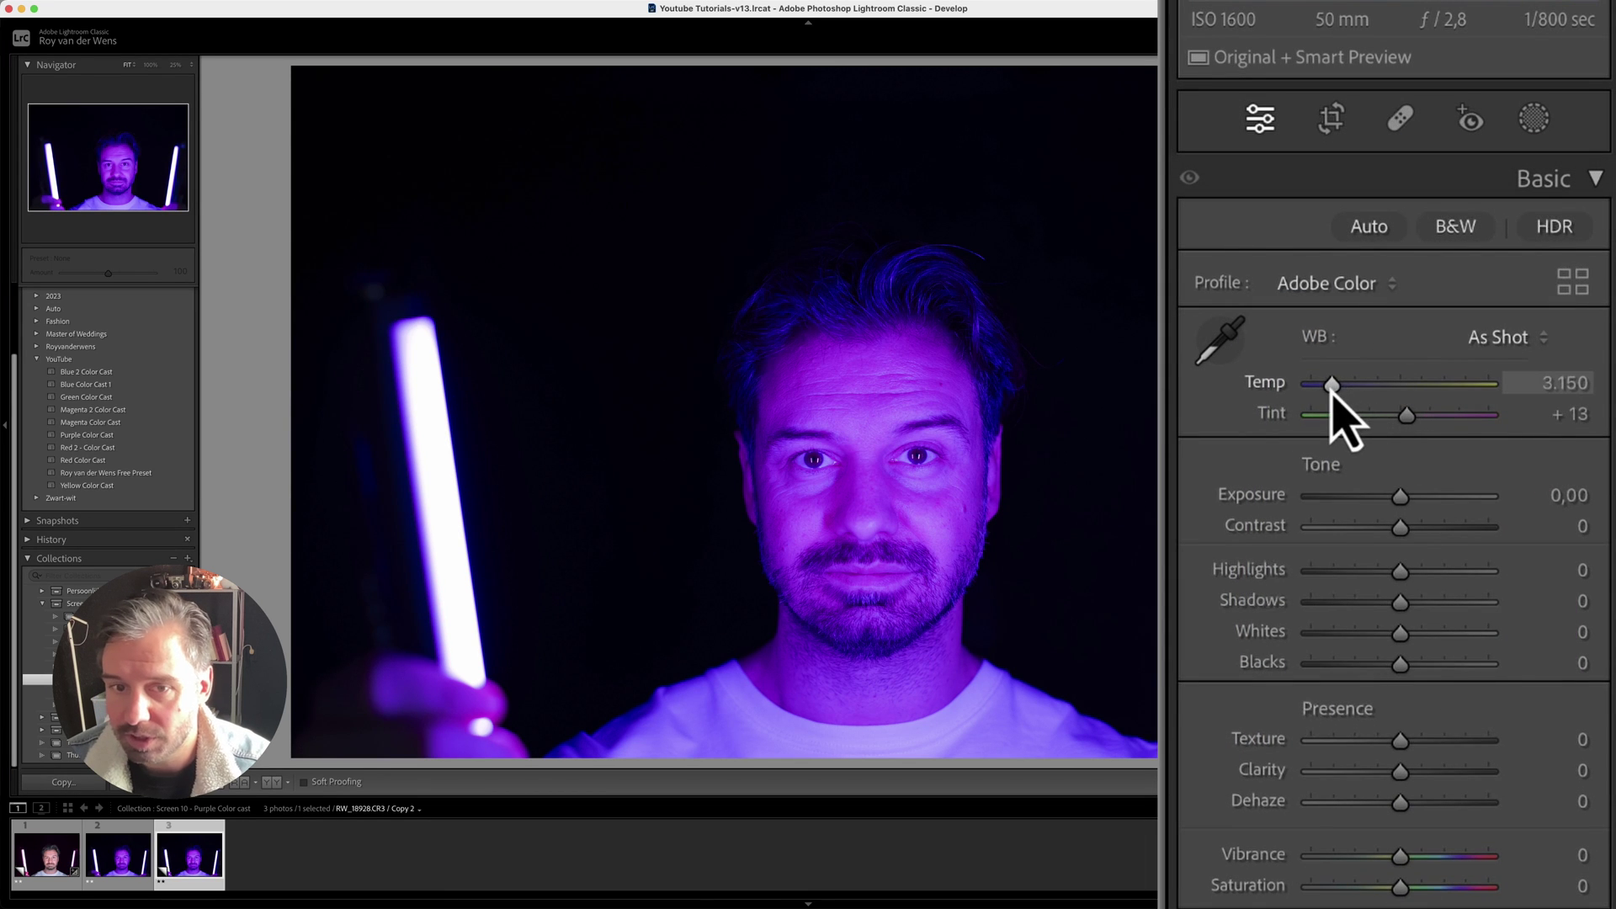
{"action": "left_click_drag", "start_coordinate": [1331, 383], "coordinate": [1423, 389]}
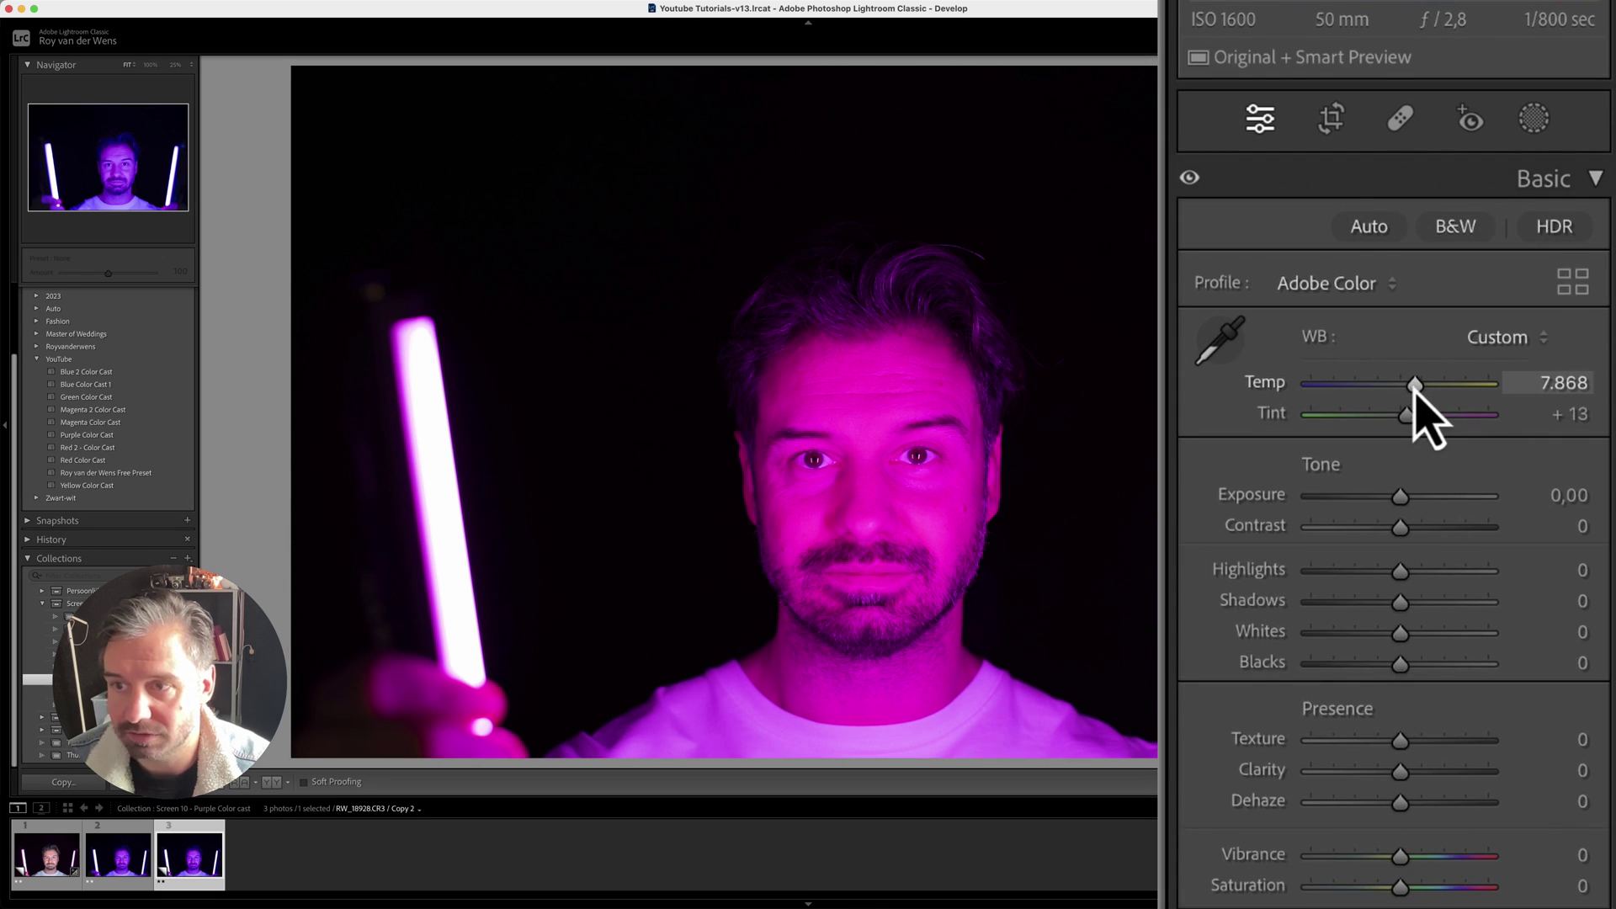
{"action": "left_click_drag", "start_coordinate": [1416, 388], "coordinate": [1413, 389]}
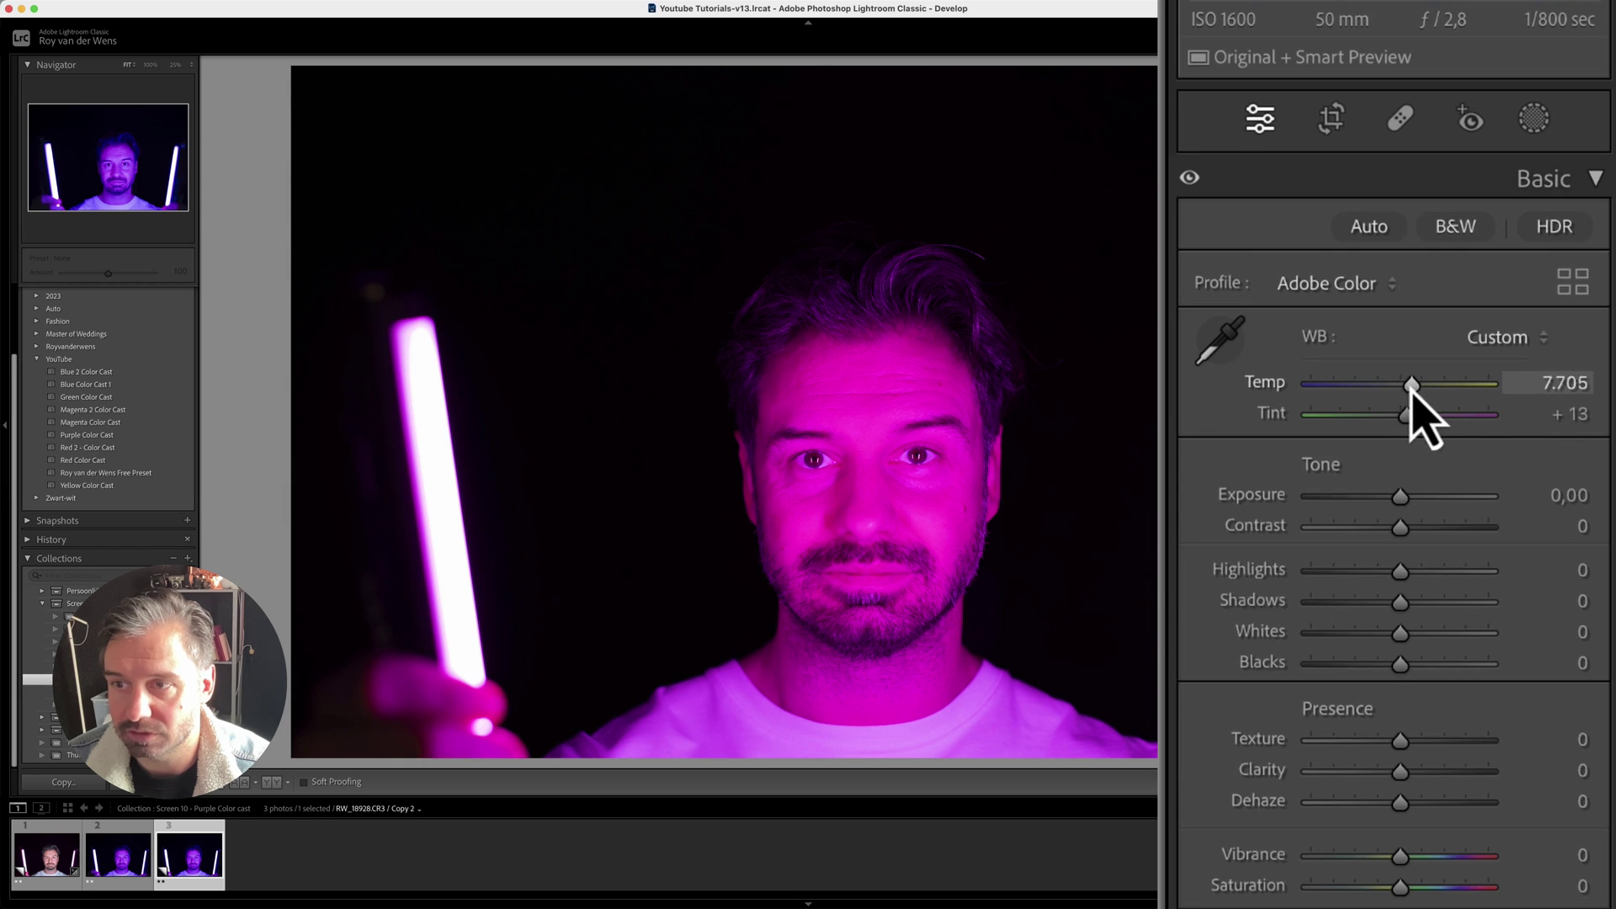
{"action": "left_click_drag", "start_coordinate": [1412, 389], "coordinate": [1393, 420]}
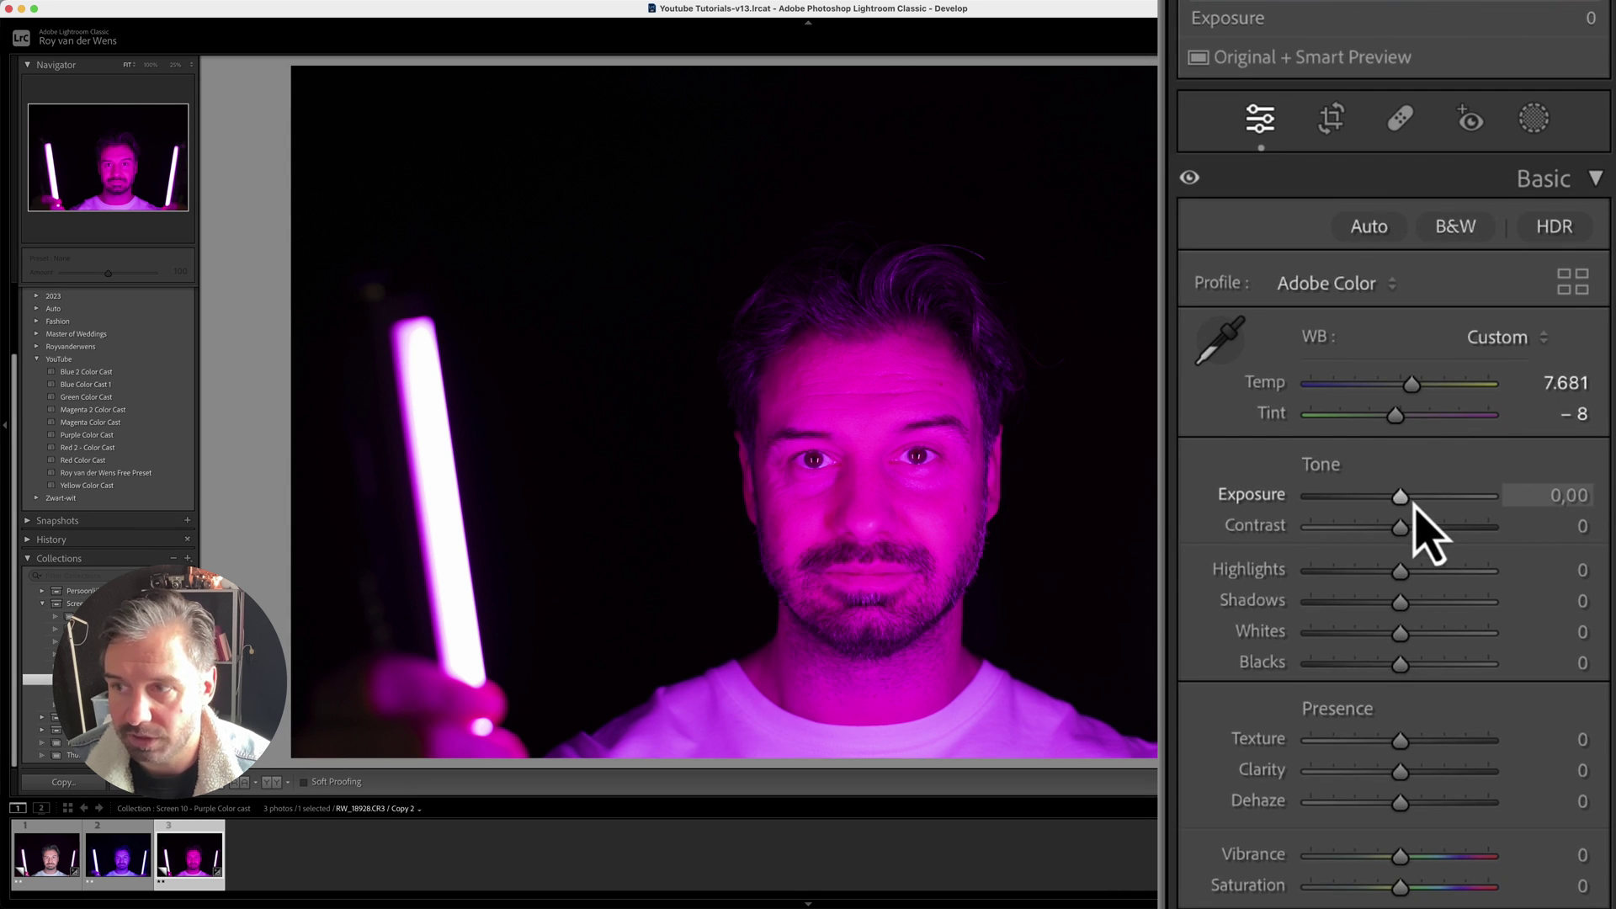
Step: Set Exposure +0.30, Contrast 21, Highlights −41, Shadows +48 and Texture +13 in Basic
{"action": "left_click_drag", "start_coordinate": [1408, 500], "coordinate": [1411, 503]}
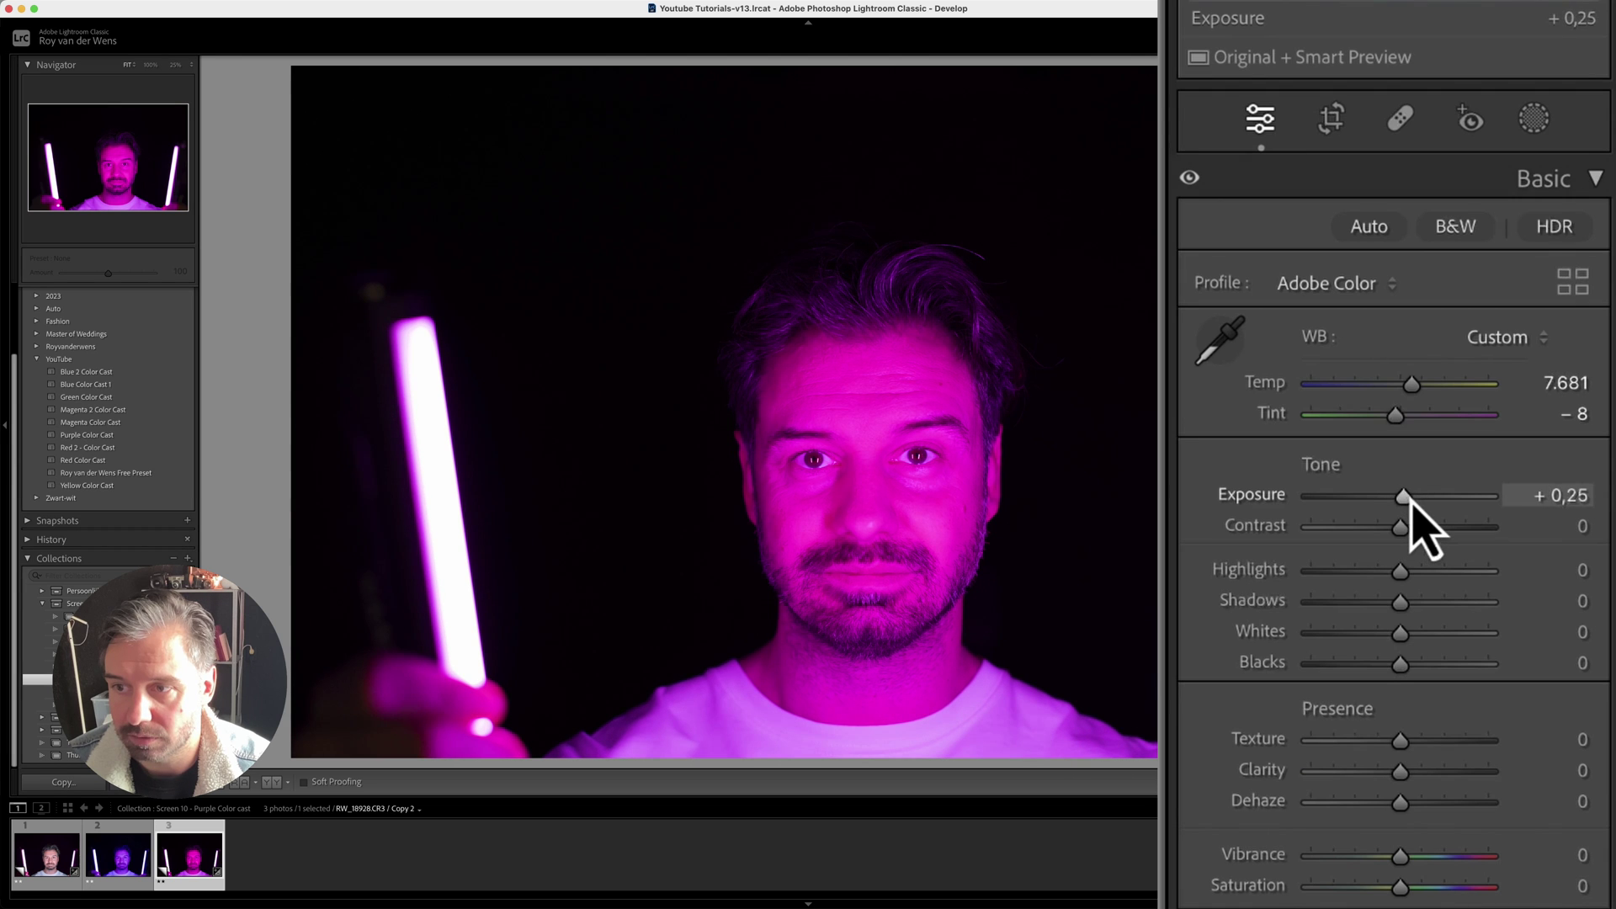
{"action": "left_click_drag", "start_coordinate": [1413, 502], "coordinate": [1415, 504]}
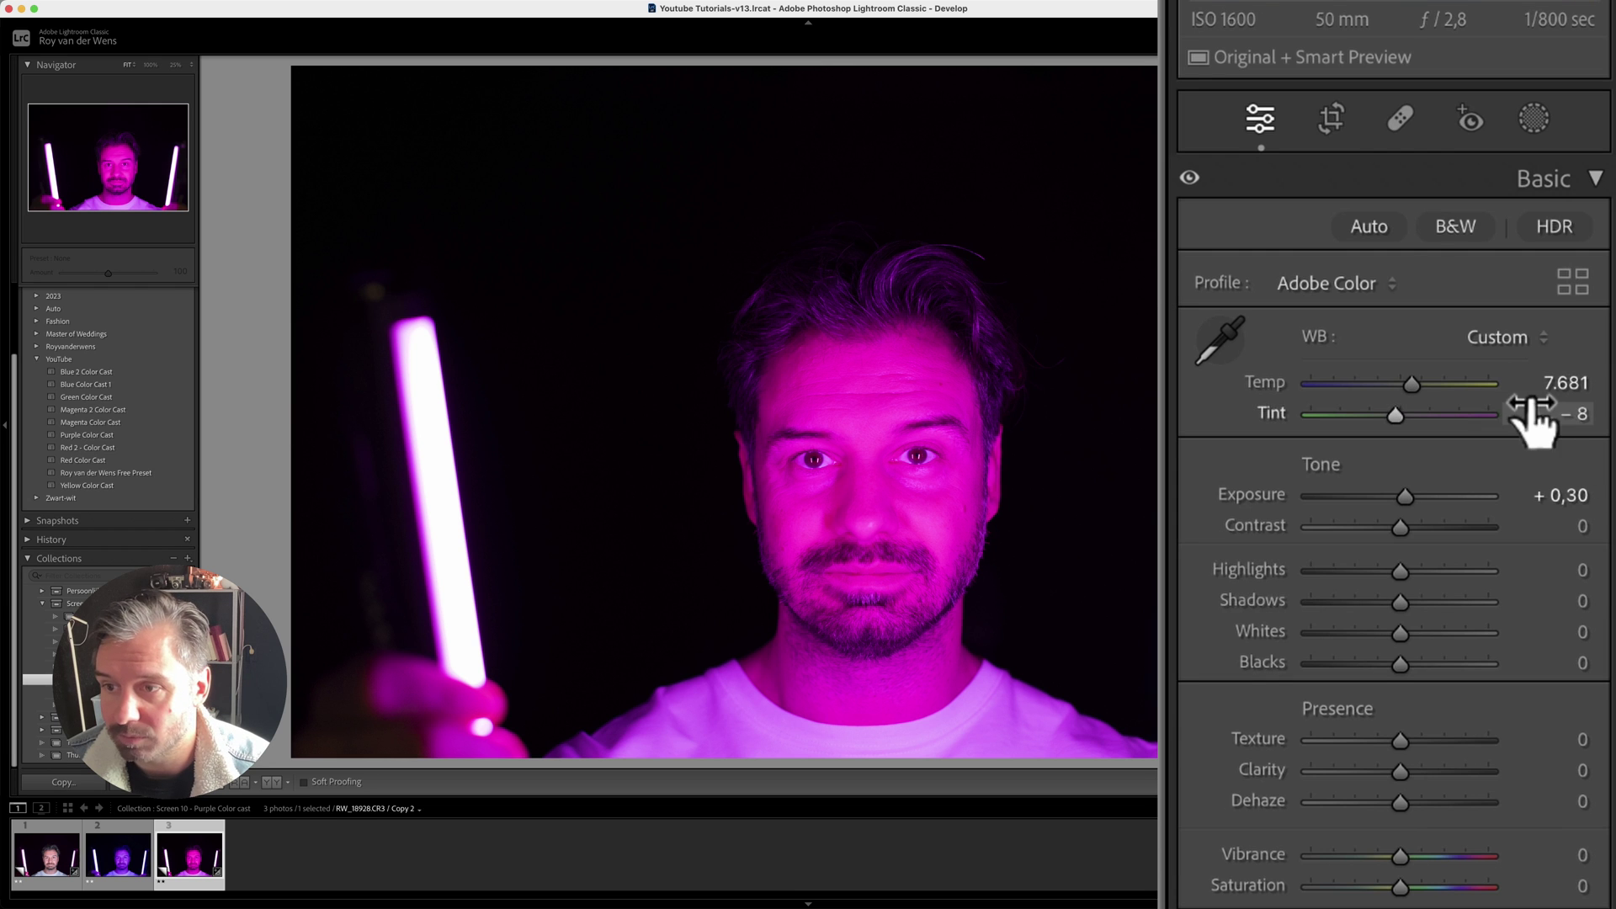
{"action": "left_click", "coordinate": [1579, 526]}
{"action": "type", "text": "21"}
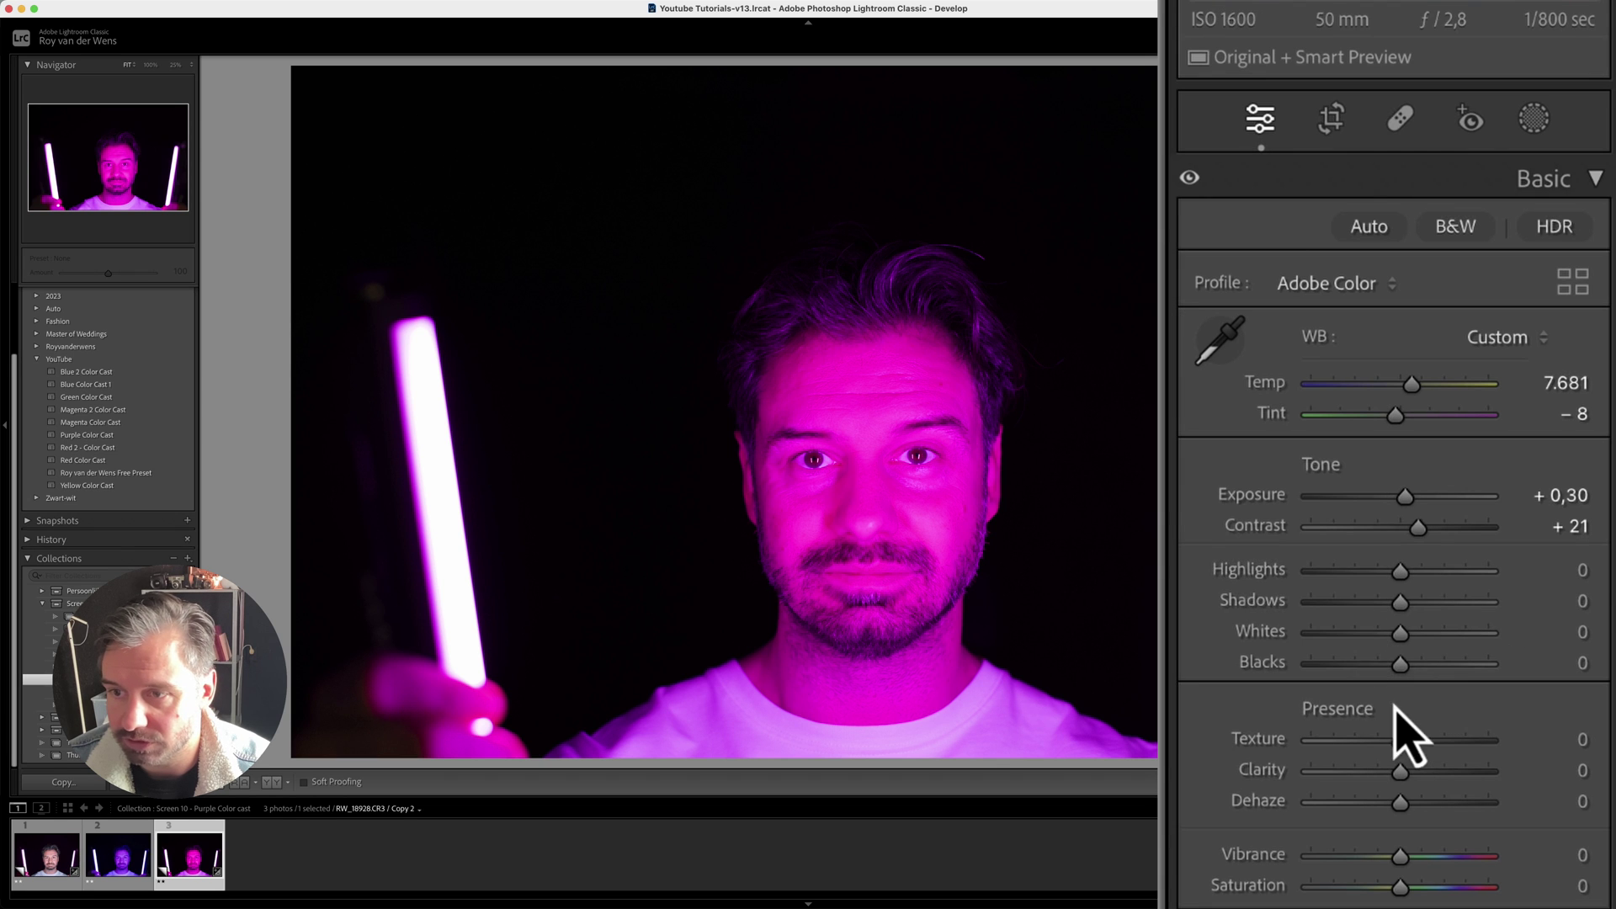
{"action": "left_click_drag", "start_coordinate": [1401, 577], "coordinate": [1361, 578]}
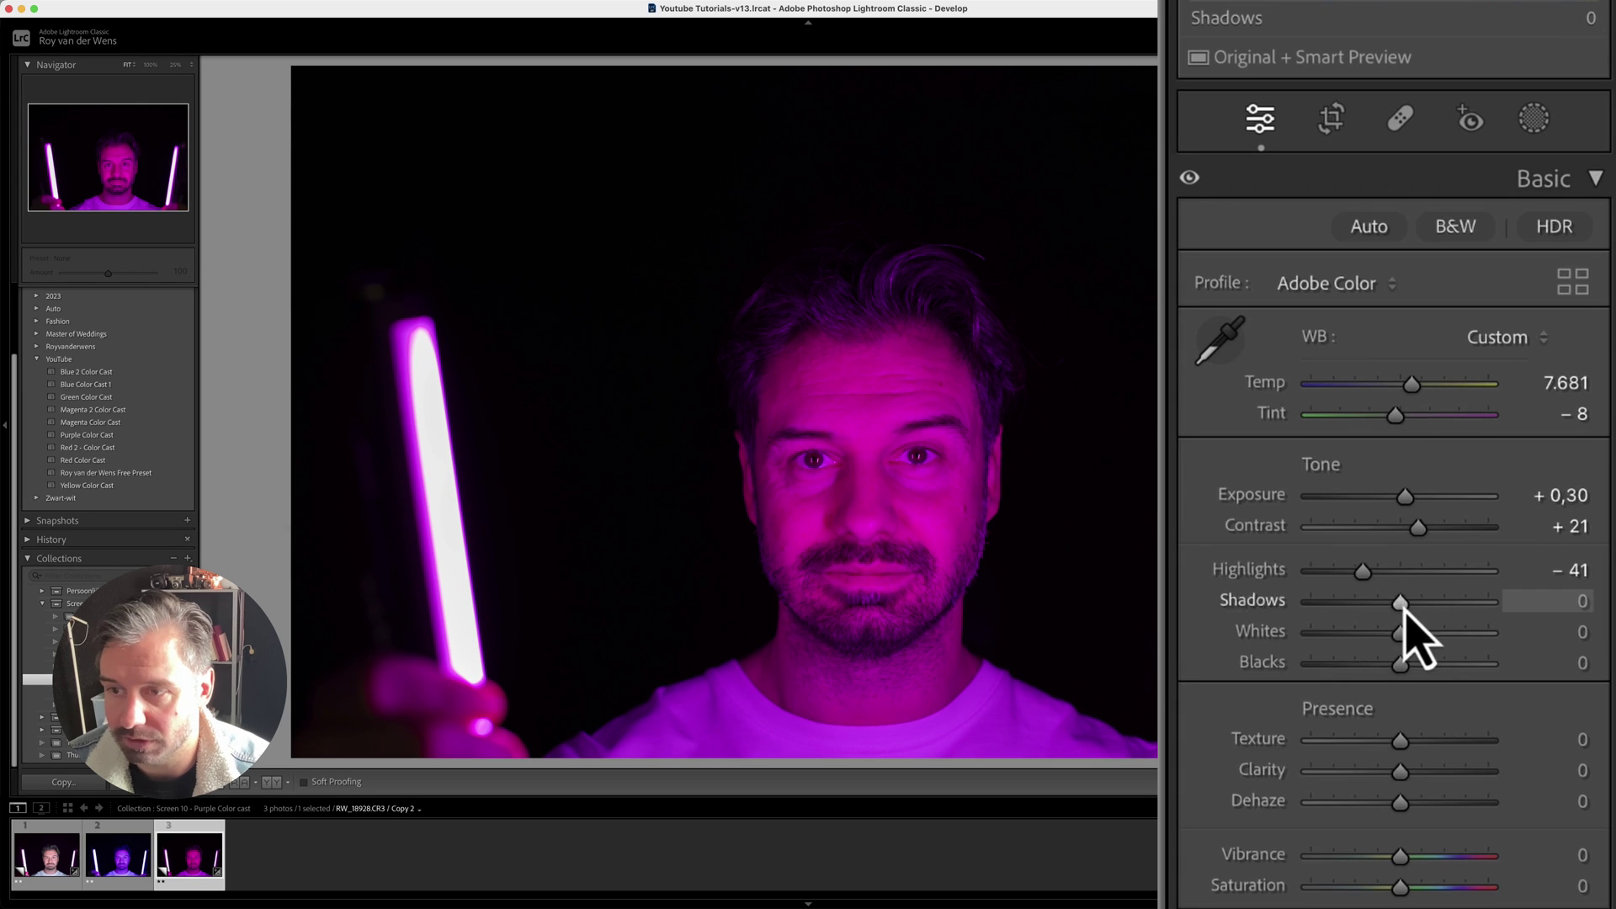
{"action": "left_click_drag", "start_coordinate": [1404, 607], "coordinate": [1455, 616]}
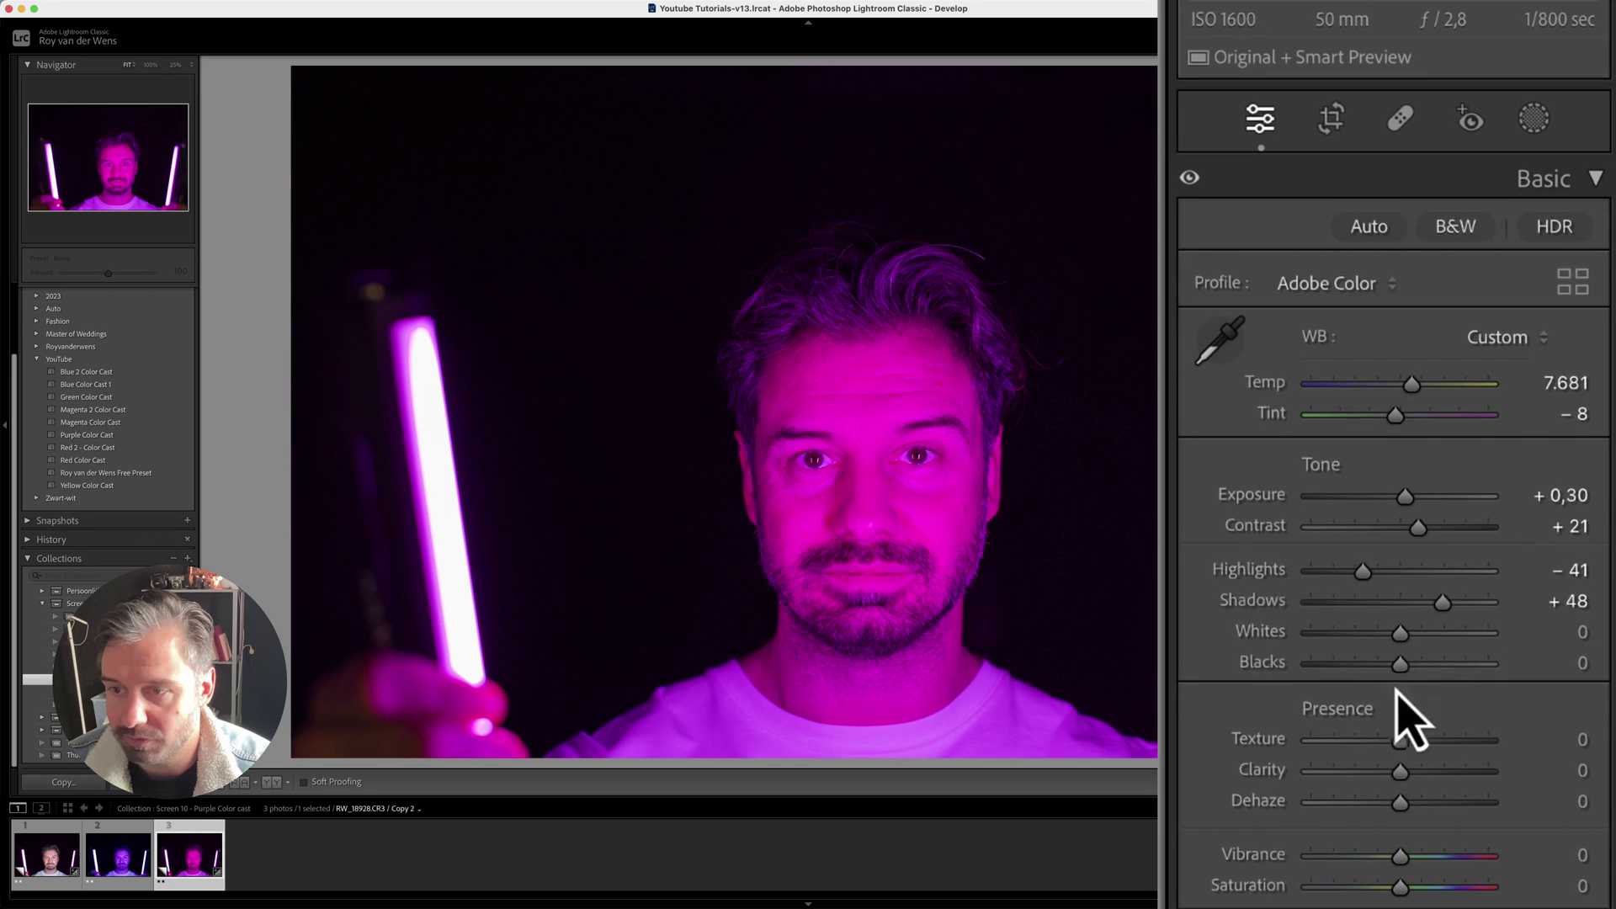
{"action": "mouse_move", "coordinate": [1414, 740]}
{"action": "left_mouse_down"}
{"action": "mouse_move", "coordinate": [1400, 737]}
{"action": "mouse_move", "coordinate": [1416, 766]}
{"action": "left_mouse_up"}
Step: Add a green-channel tone curve point and raise it to 98 / 130
{"action": "scroll", "coordinate": [1418, 741], "scroll_direction": "down", "scroll_amount": 10}
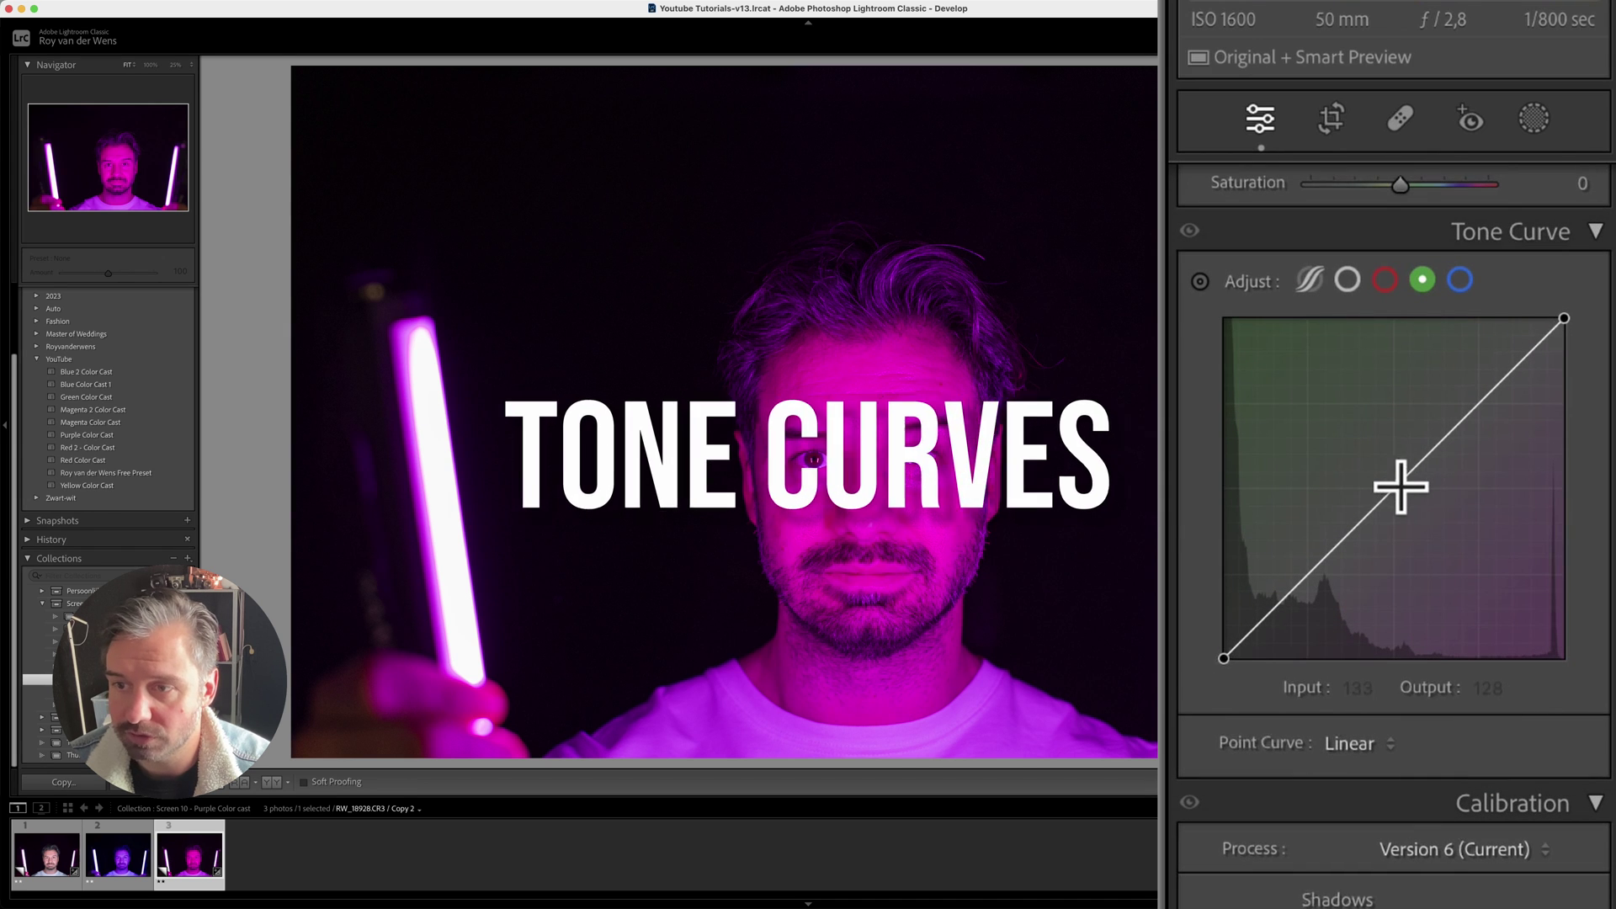
{"action": "mouse_move", "coordinate": [1400, 479]}
{"action": "left_mouse_down"}
{"action": "mouse_move", "coordinate": [1317, 412]}
{"action": "mouse_move", "coordinate": [1407, 462]}
{"action": "mouse_move", "coordinate": [1414, 488]}
{"action": "mouse_move", "coordinate": [1368, 450]}
{"action": "mouse_move", "coordinate": [1411, 503]}
{"action": "mouse_move", "coordinate": [1399, 478]}
{"action": "left_mouse_up"}
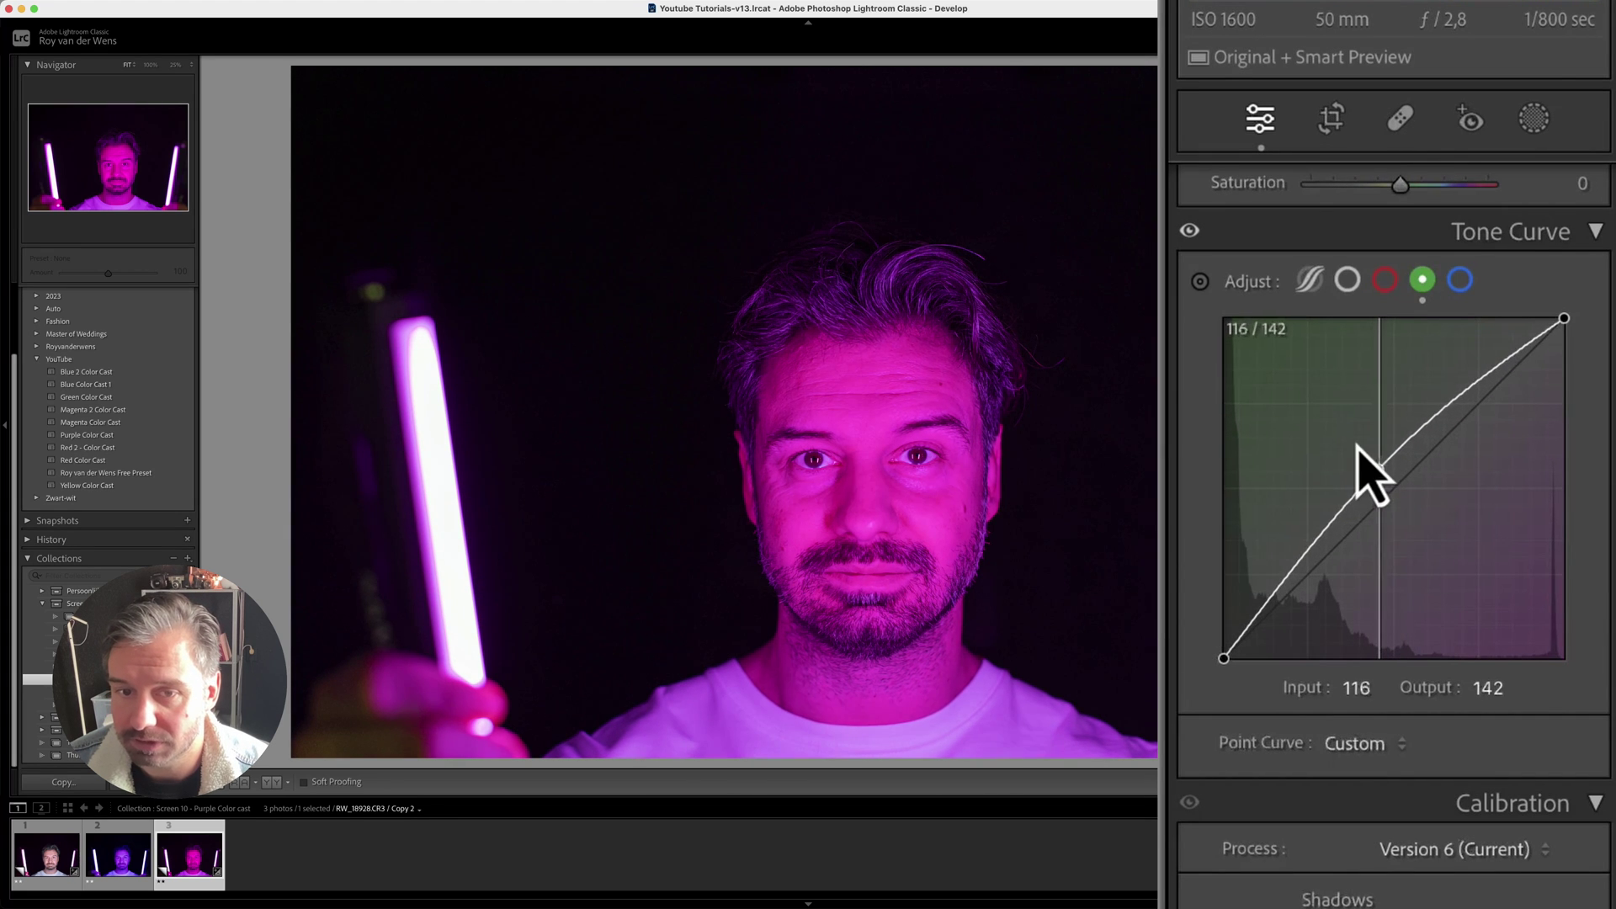
{"action": "left_click_drag", "start_coordinate": [1318, 414], "coordinate": [1436, 335]}
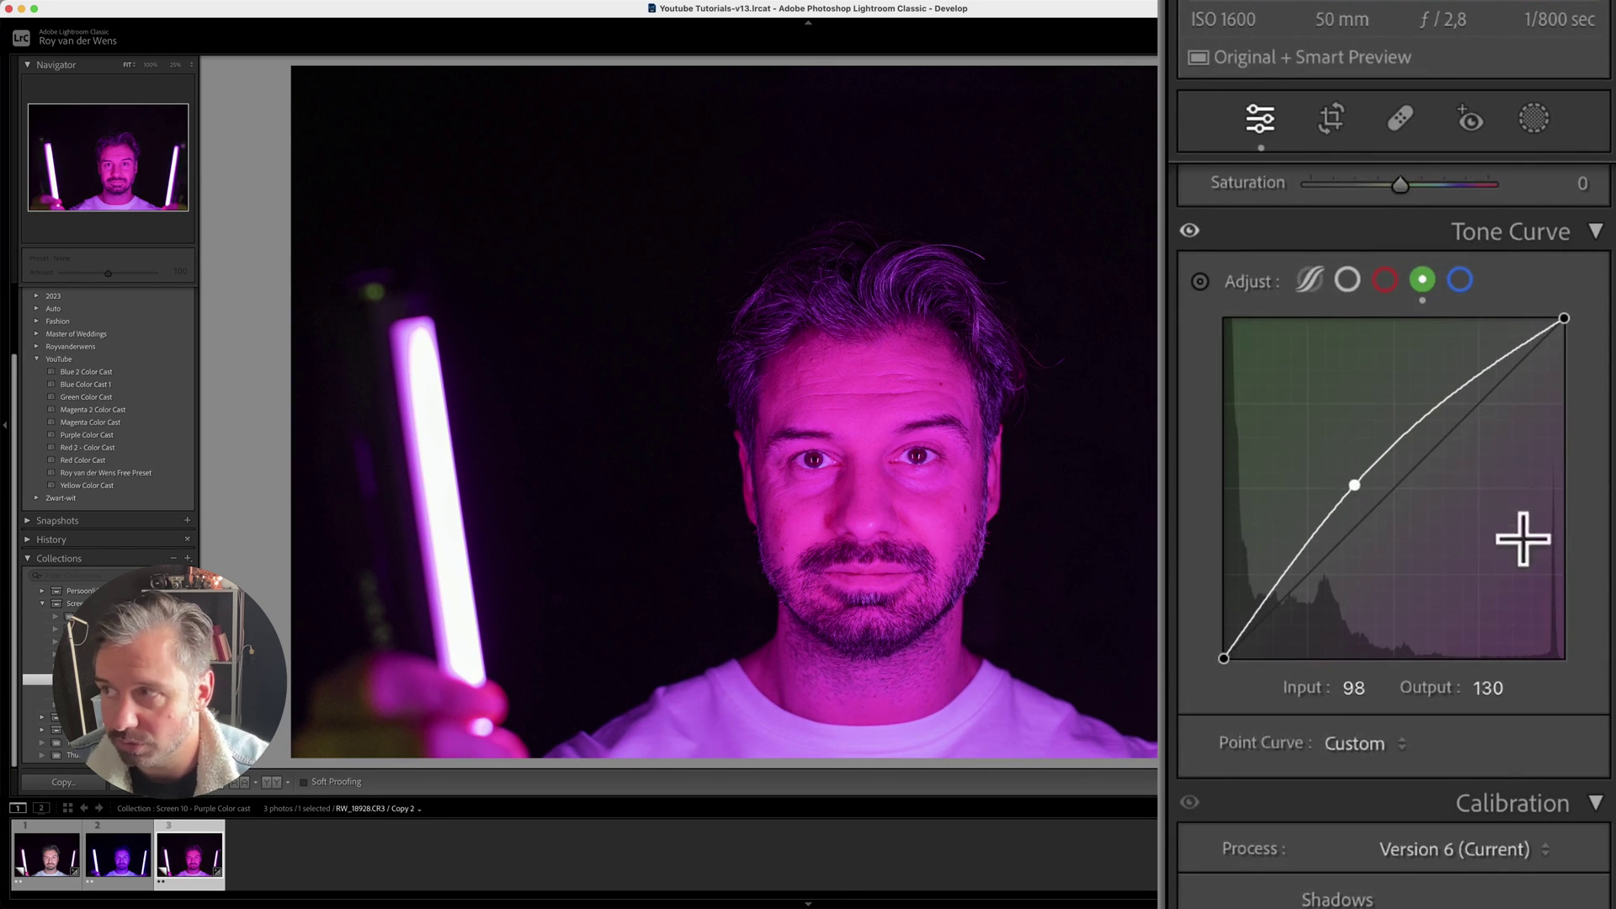
{"action": "scroll", "coordinate": [1452, 808], "scroll_direction": "down", "scroll_amount": 3}
{"action": "scroll", "coordinate": [1453, 810], "scroll_direction": "down", "scroll_amount": 8}
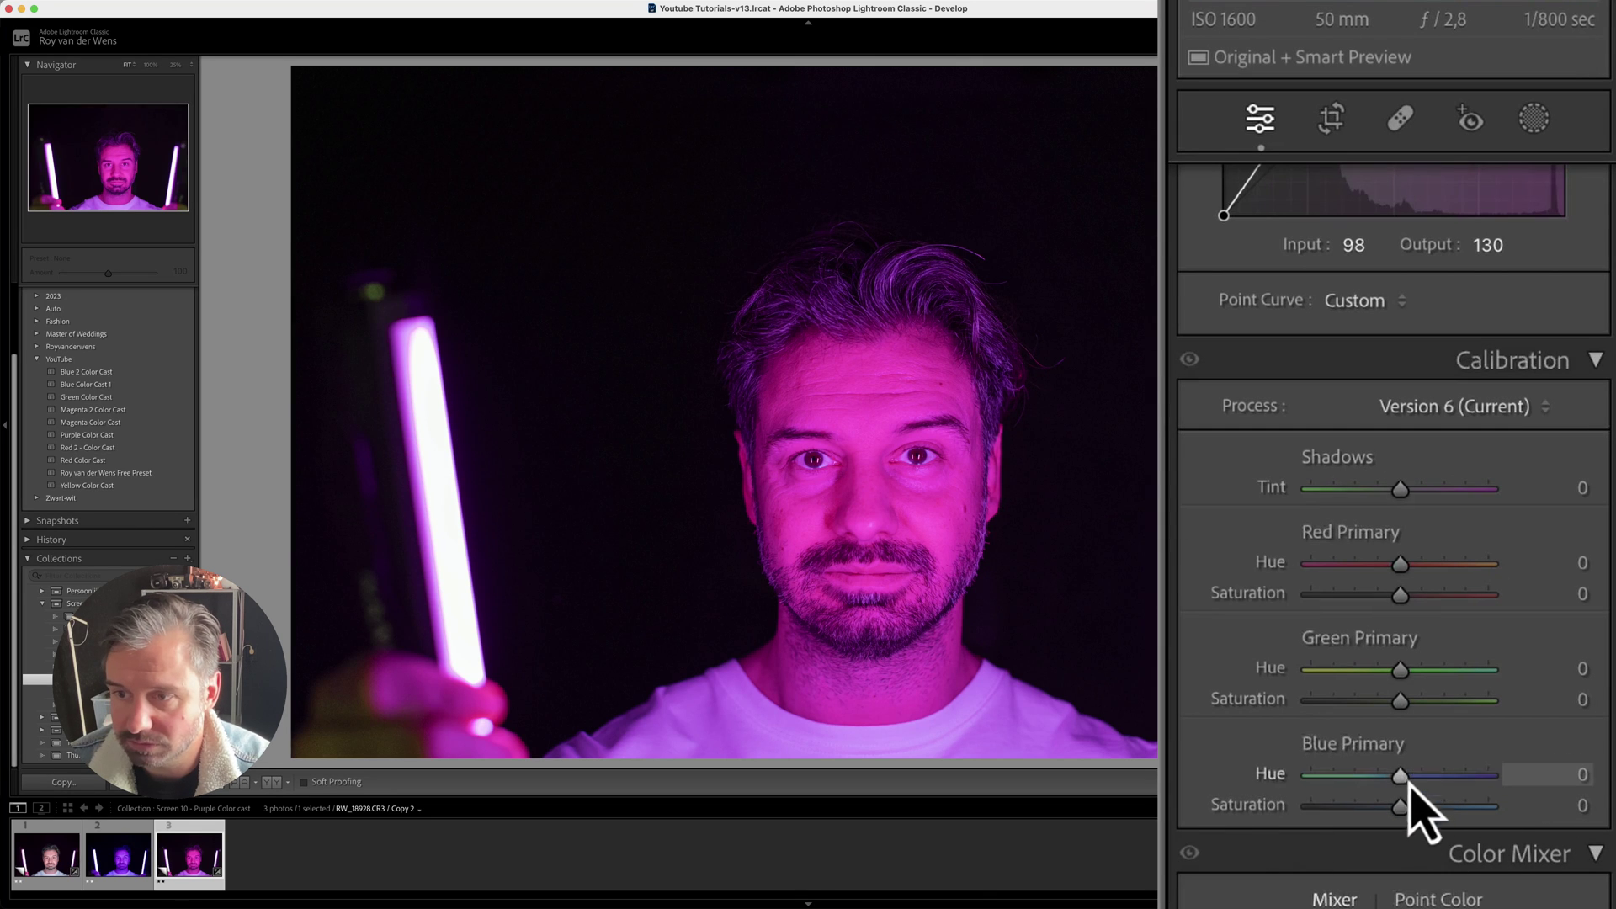
Step: Set Blue Primary Hue −62, Saturation −27 and Green Primary Saturation −33, Hue +24
{"action": "left_click_drag", "start_coordinate": [1400, 775], "coordinate": [1334, 776]}
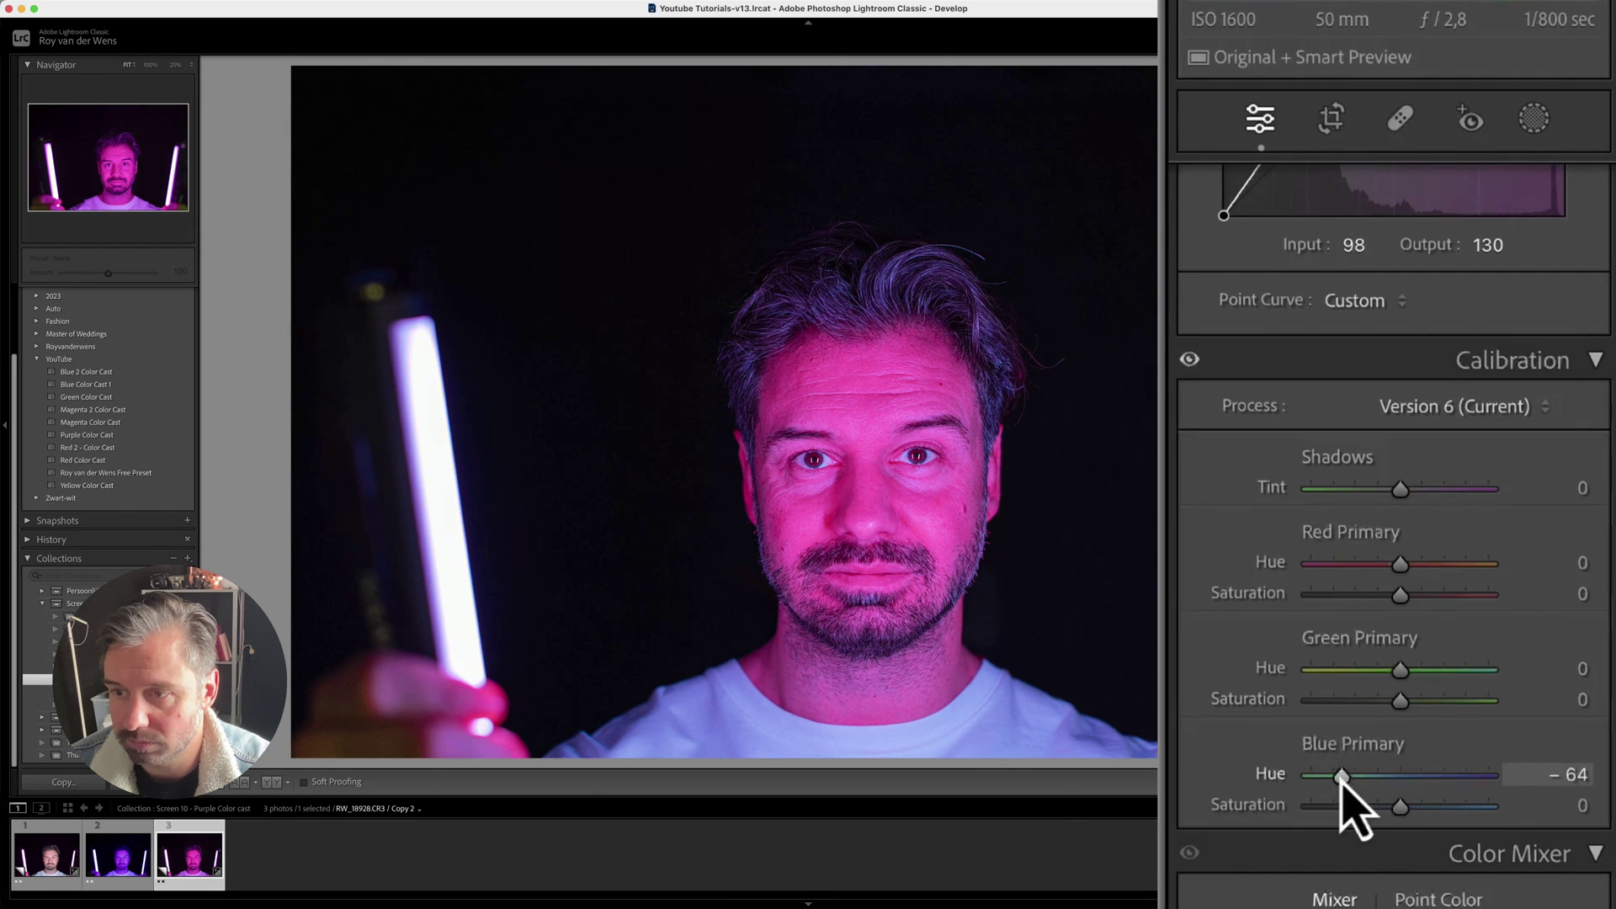
{"action": "left_click_drag", "start_coordinate": [1398, 808], "coordinate": [1373, 810]}
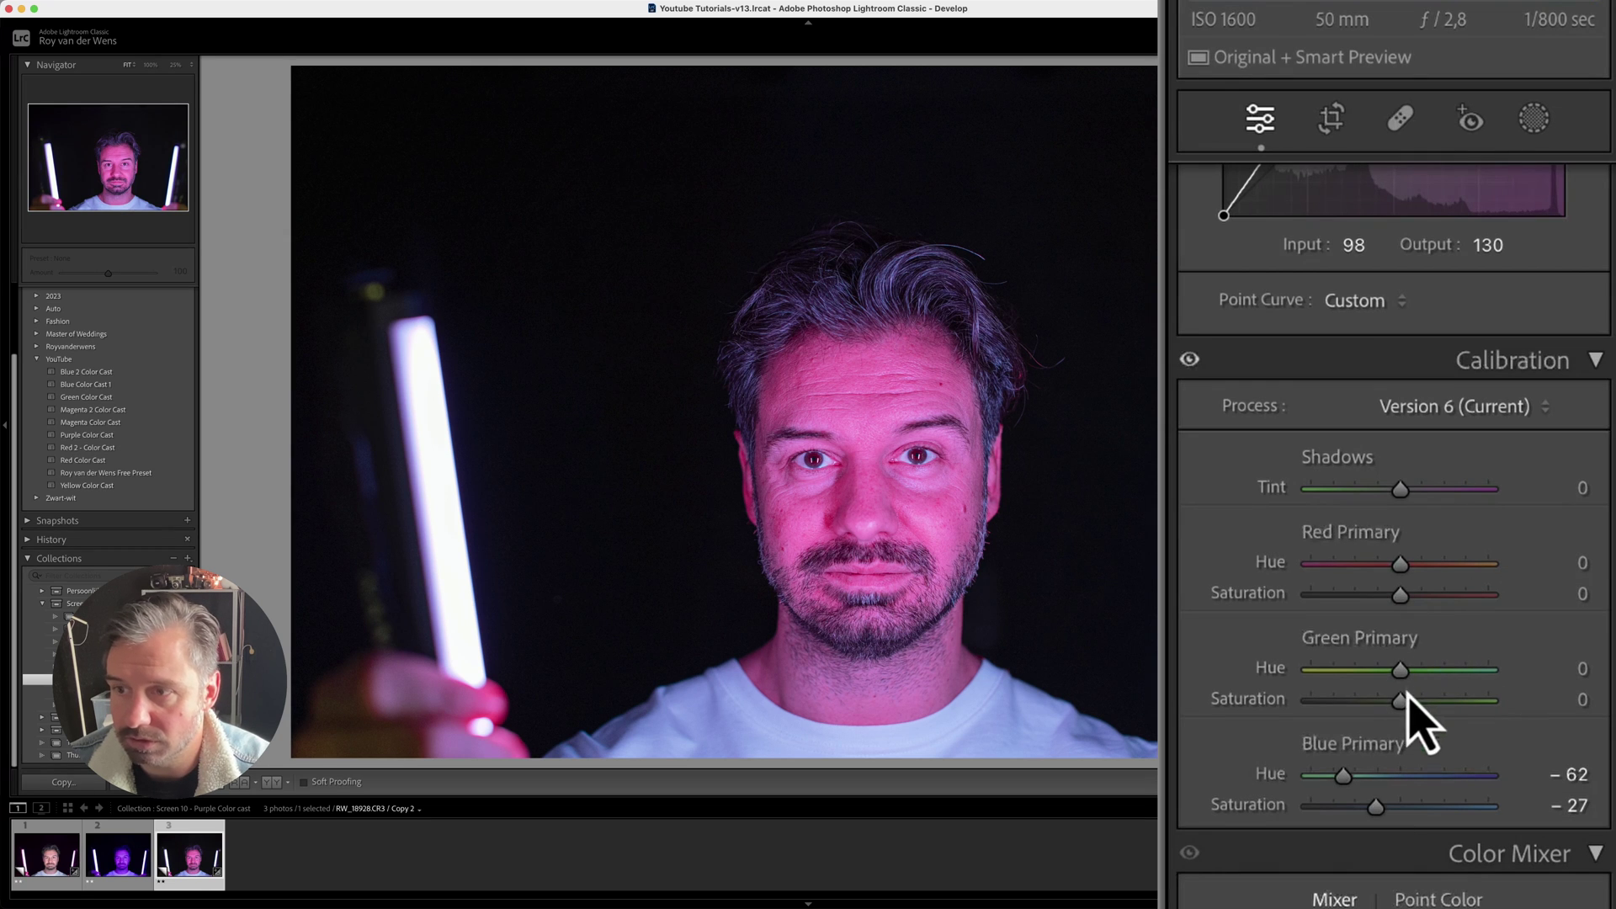
{"action": "left_click_drag", "start_coordinate": [1400, 700], "coordinate": [1364, 702]}
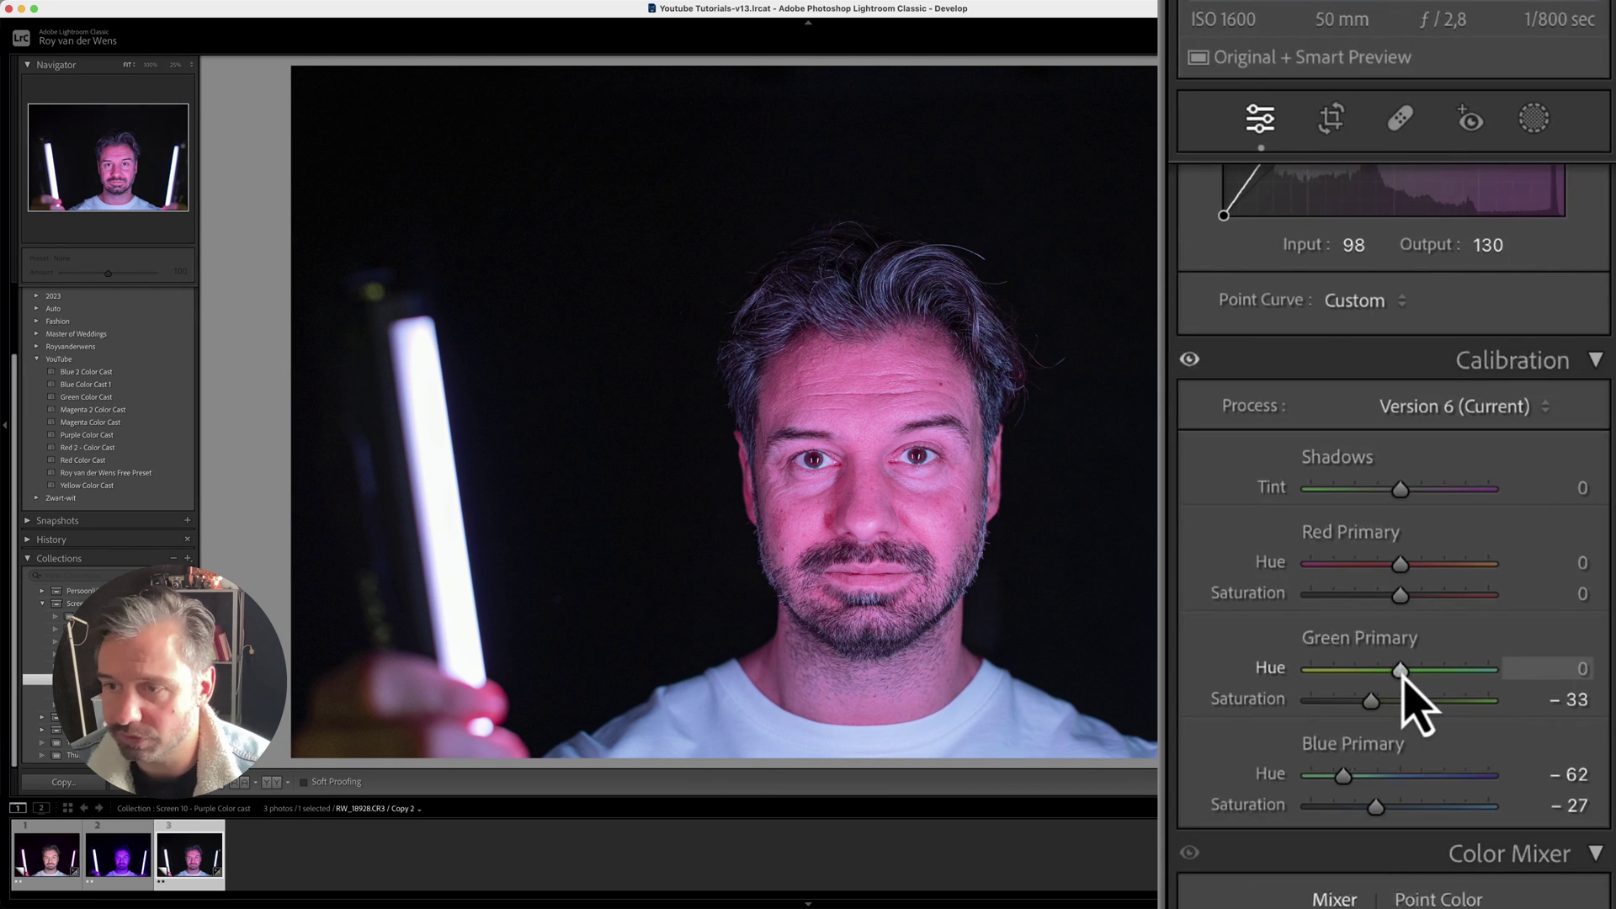
{"action": "left_click_drag", "start_coordinate": [1403, 671], "coordinate": [1413, 671]}
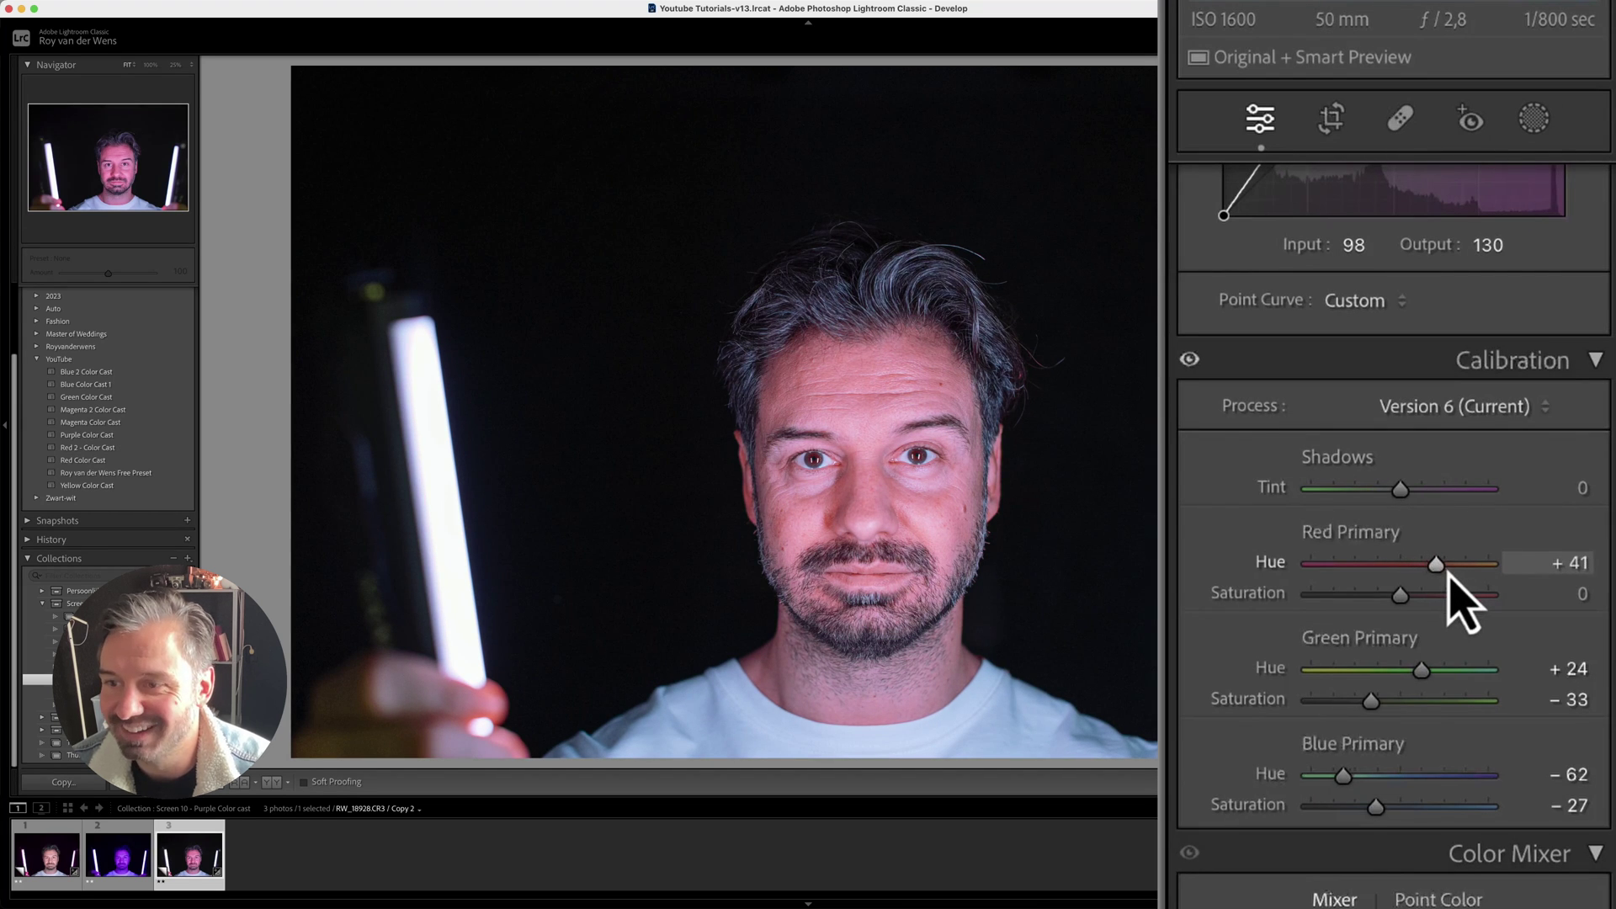
Step: Set the calibration Red Primary to Hue +50 and Saturation −31
{"action": "left_click_drag", "start_coordinate": [1448, 574], "coordinate": [1446, 549]}
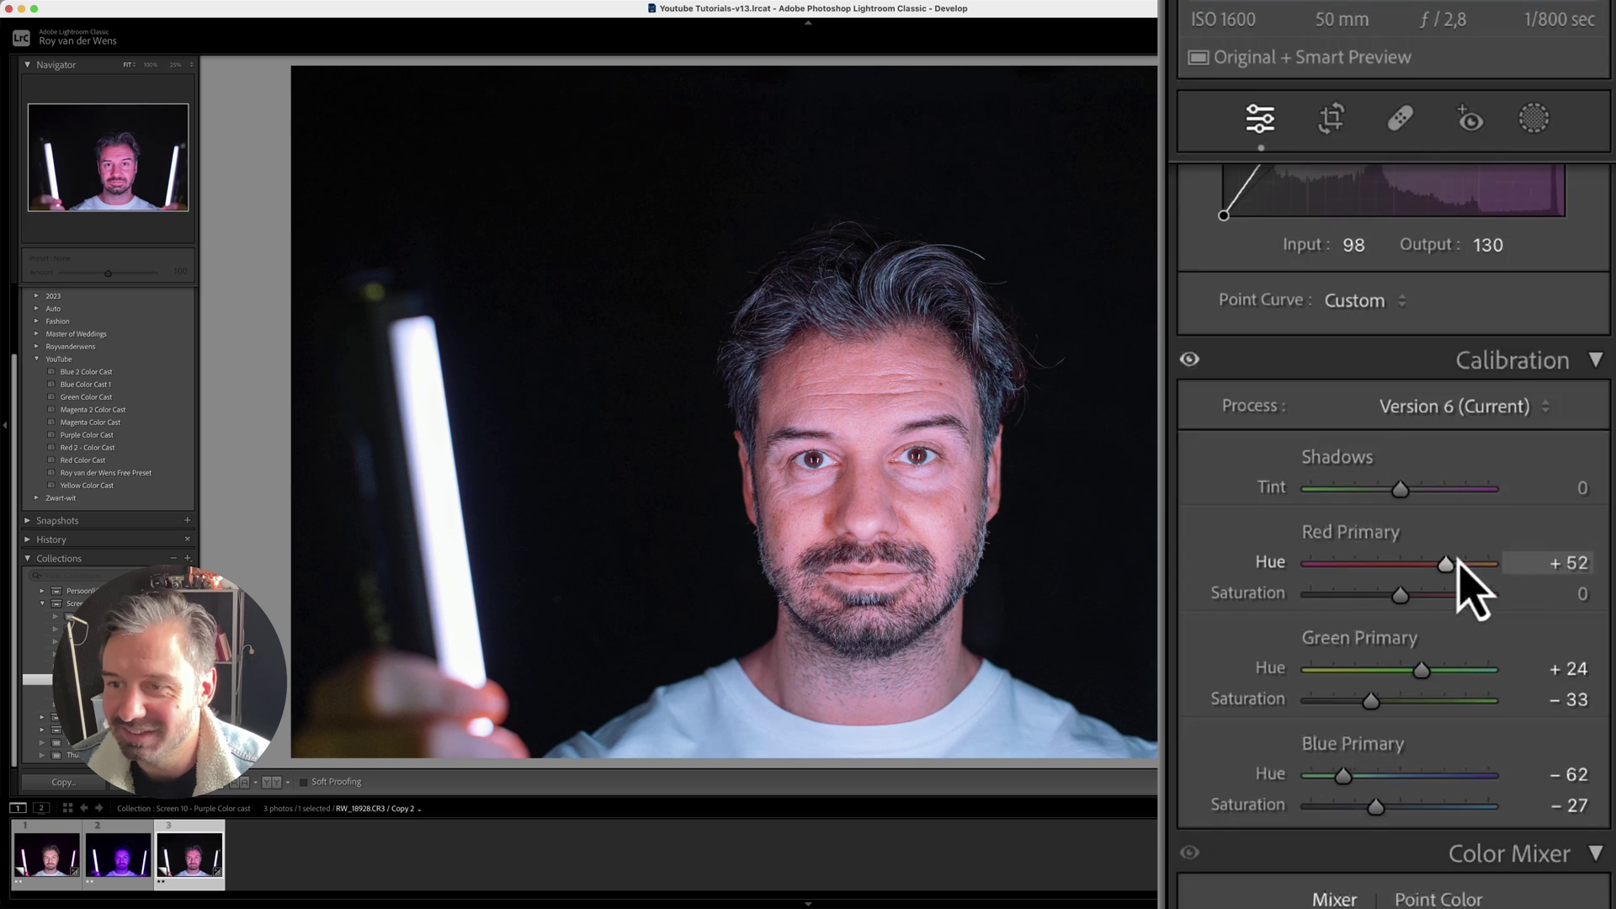
{"action": "left_click_drag", "start_coordinate": [1455, 564], "coordinate": [1453, 568]}
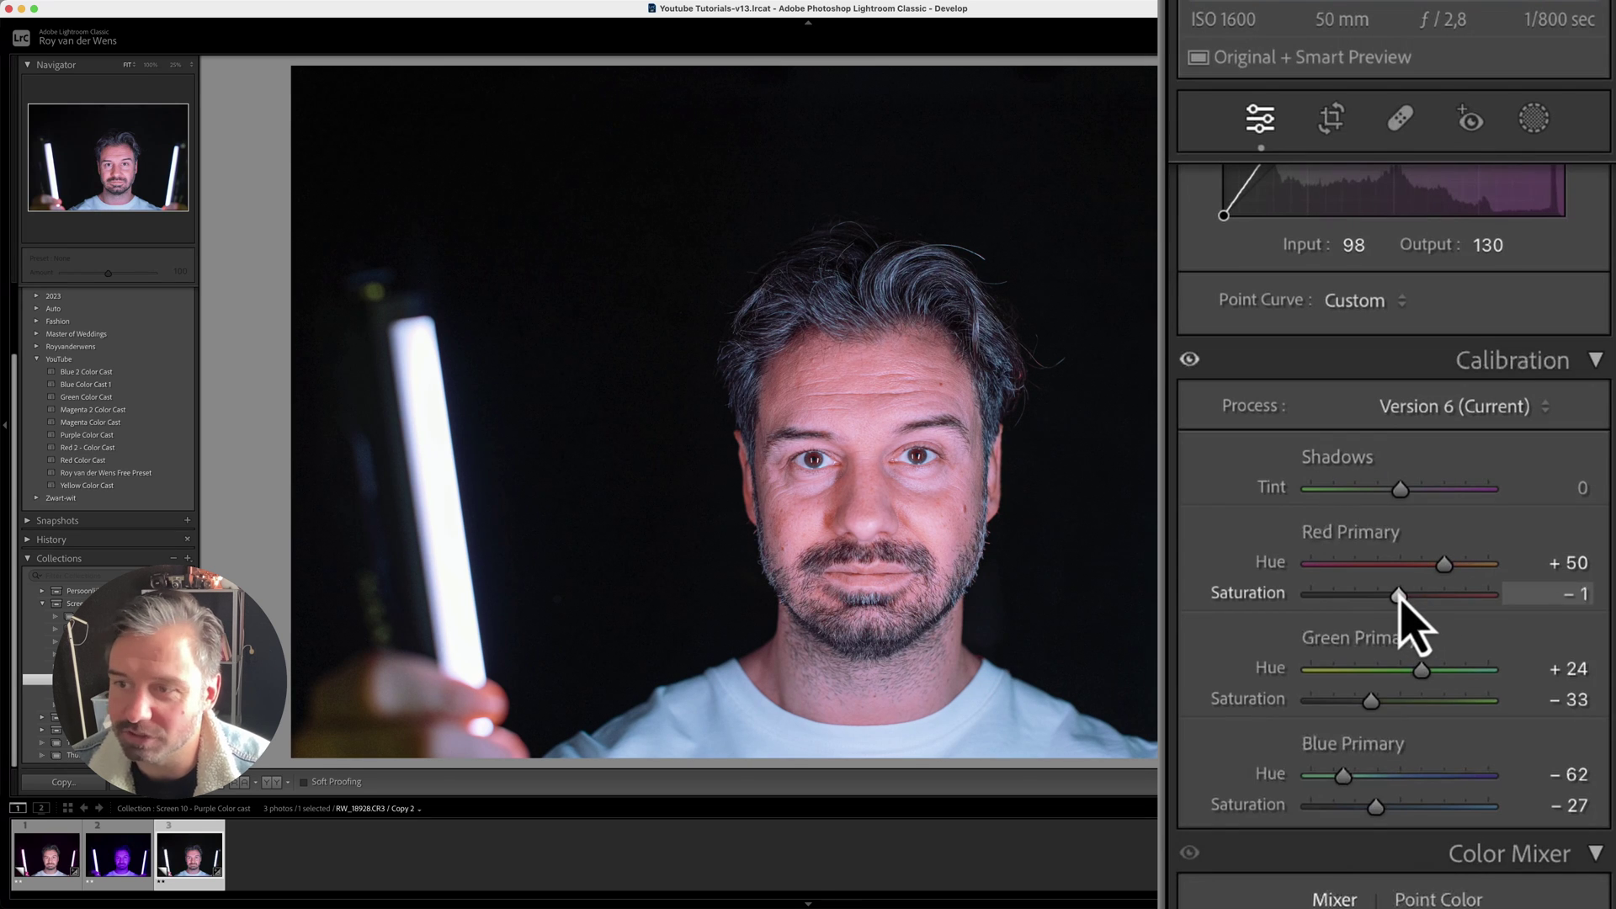
{"action": "left_click_drag", "start_coordinate": [1393, 596], "coordinate": [1380, 596]}
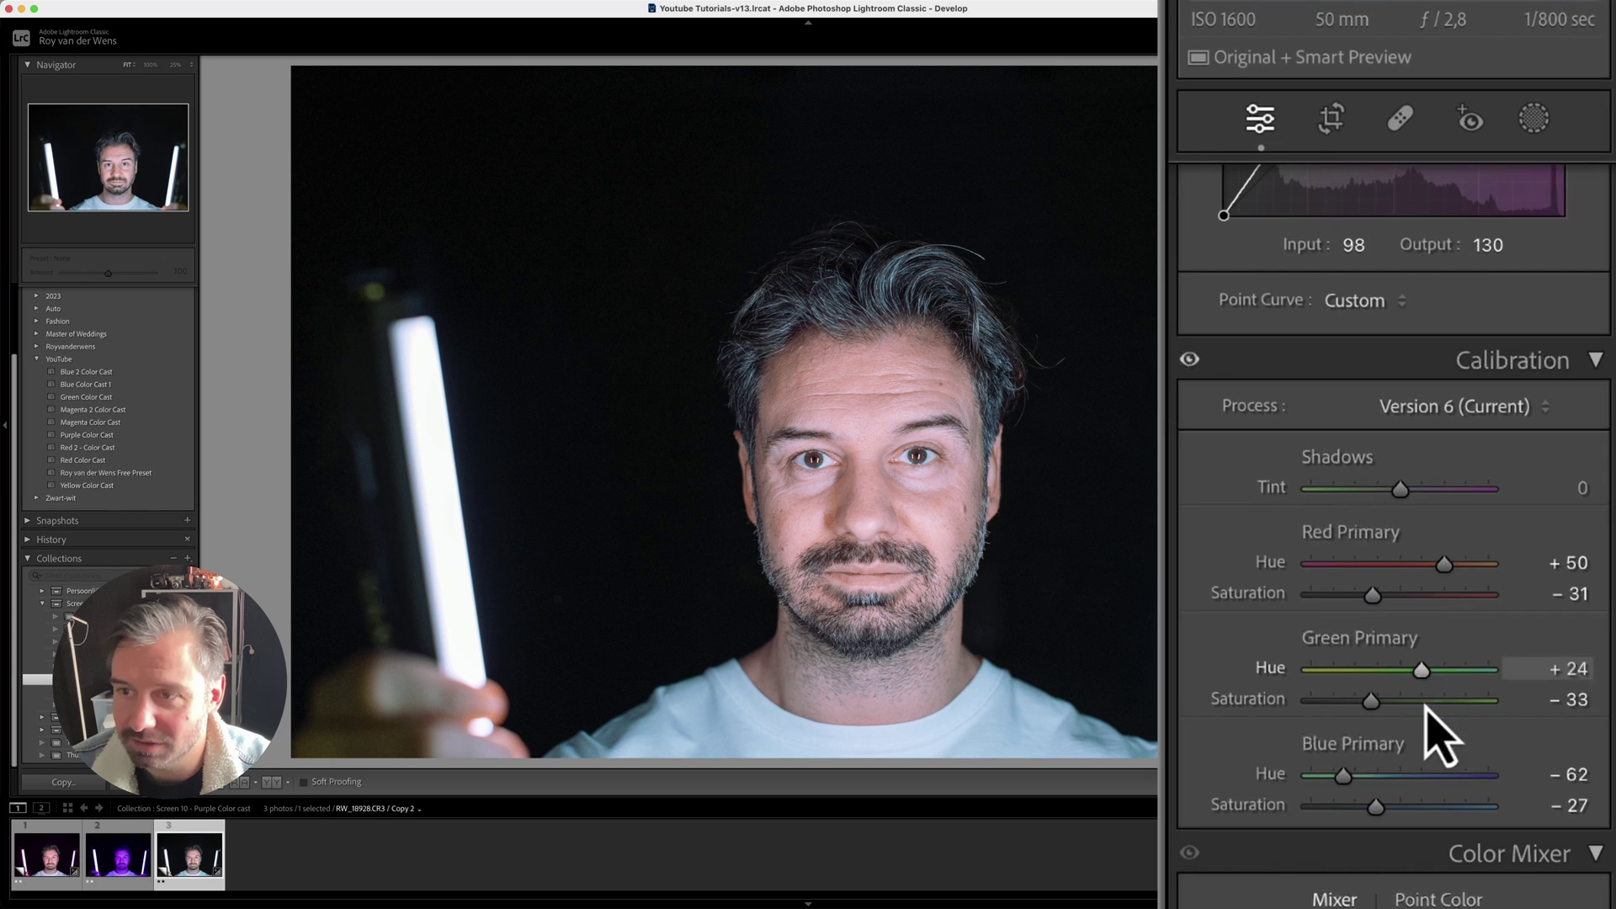
Step: Return to the top of the panels and bring up the masking options
{"action": "scroll", "coordinate": [1431, 741], "scroll_direction": "up", "scroll_amount": 5}
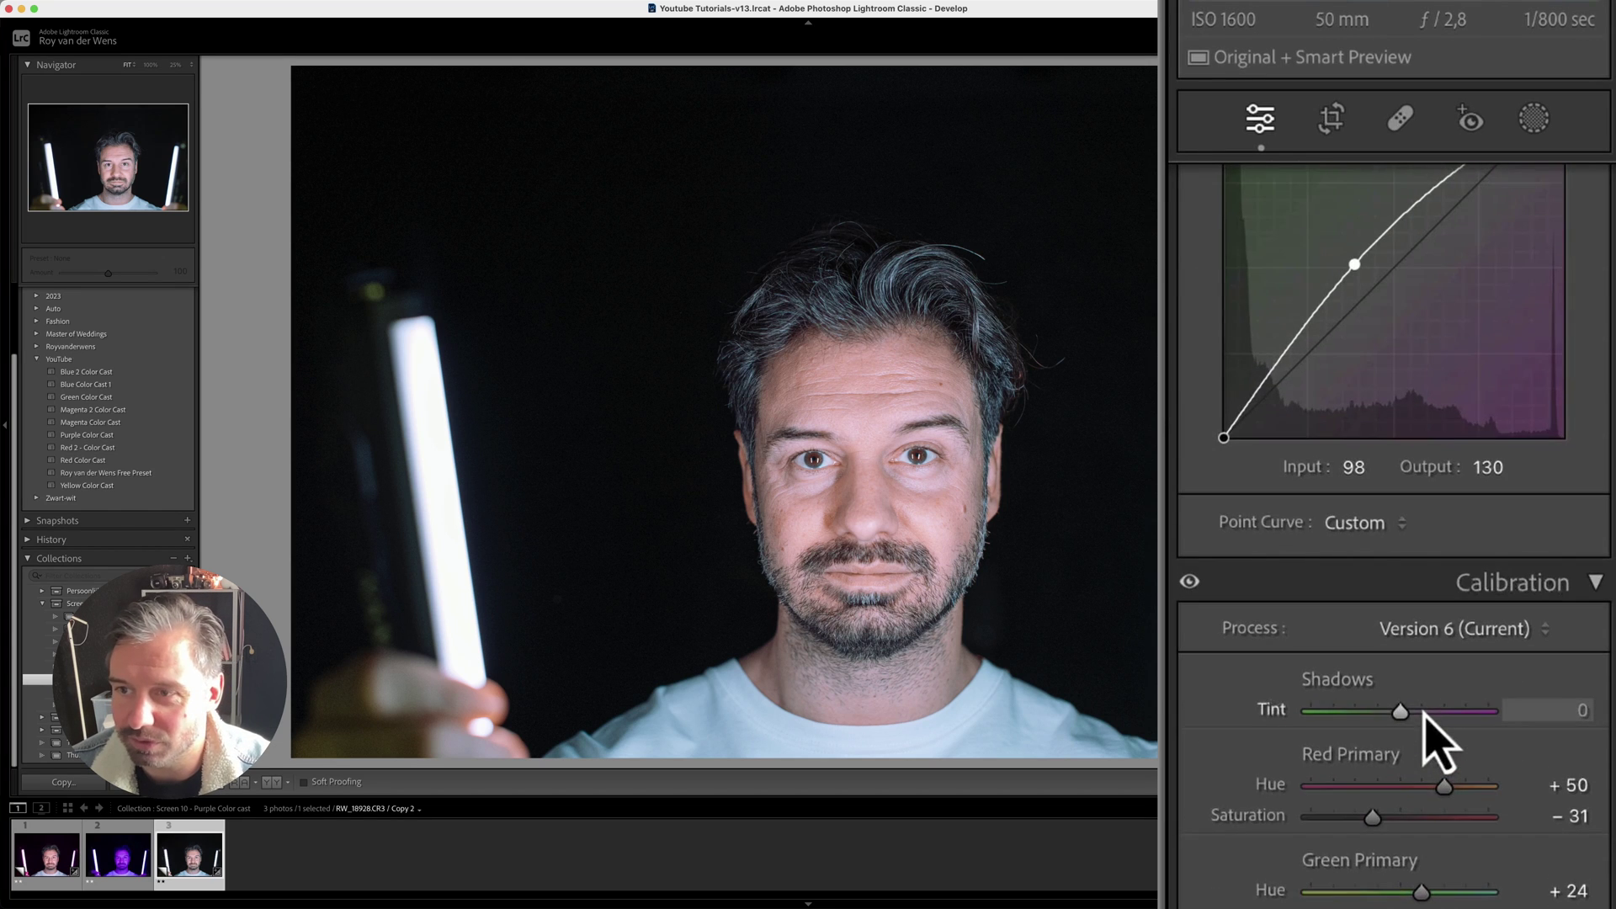
{"action": "scroll", "coordinate": [1425, 712], "scroll_direction": "up", "scroll_amount": 8}
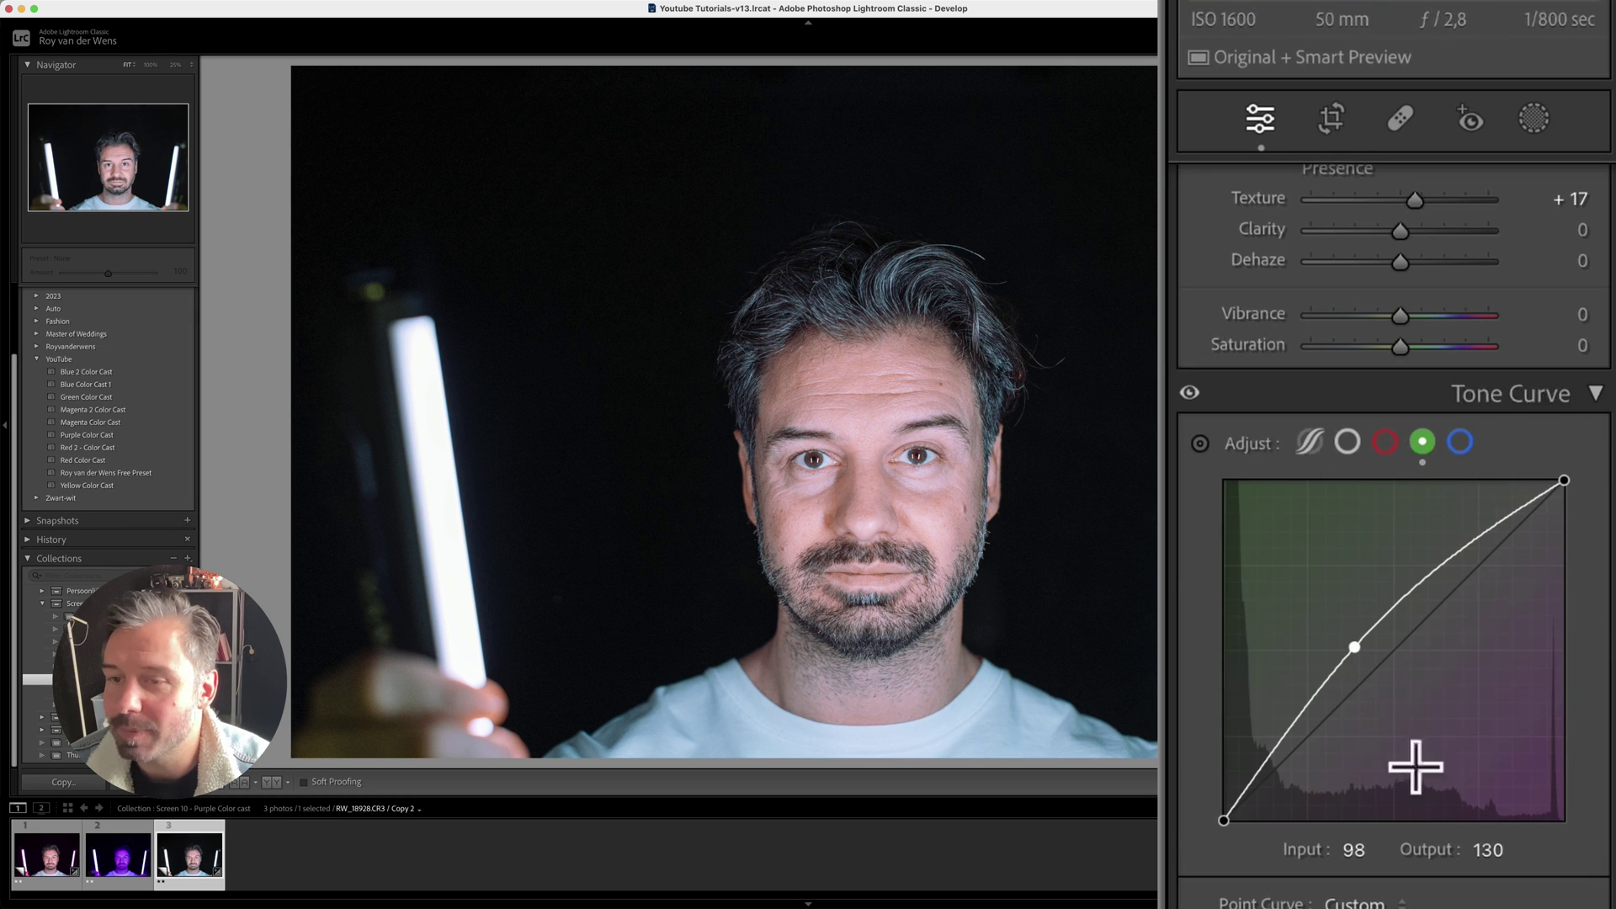
{"action": "scroll", "coordinate": [1420, 738], "scroll_direction": "down", "scroll_amount": 1}
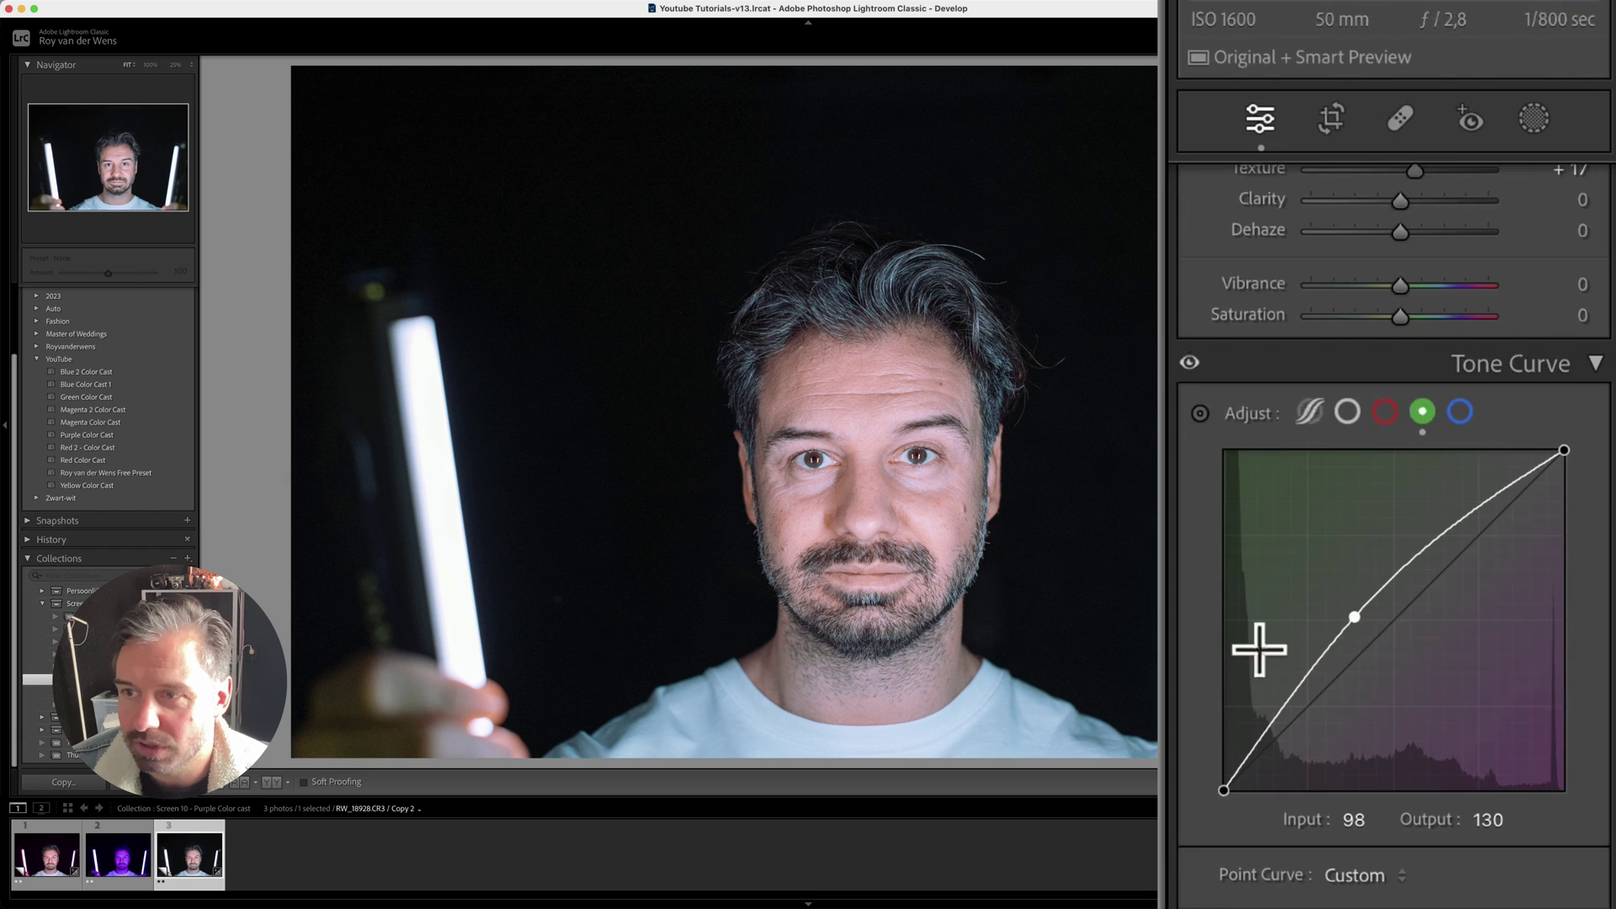
{"action": "scroll", "coordinate": [1291, 631], "scroll_direction": "up", "scroll_amount": 15}
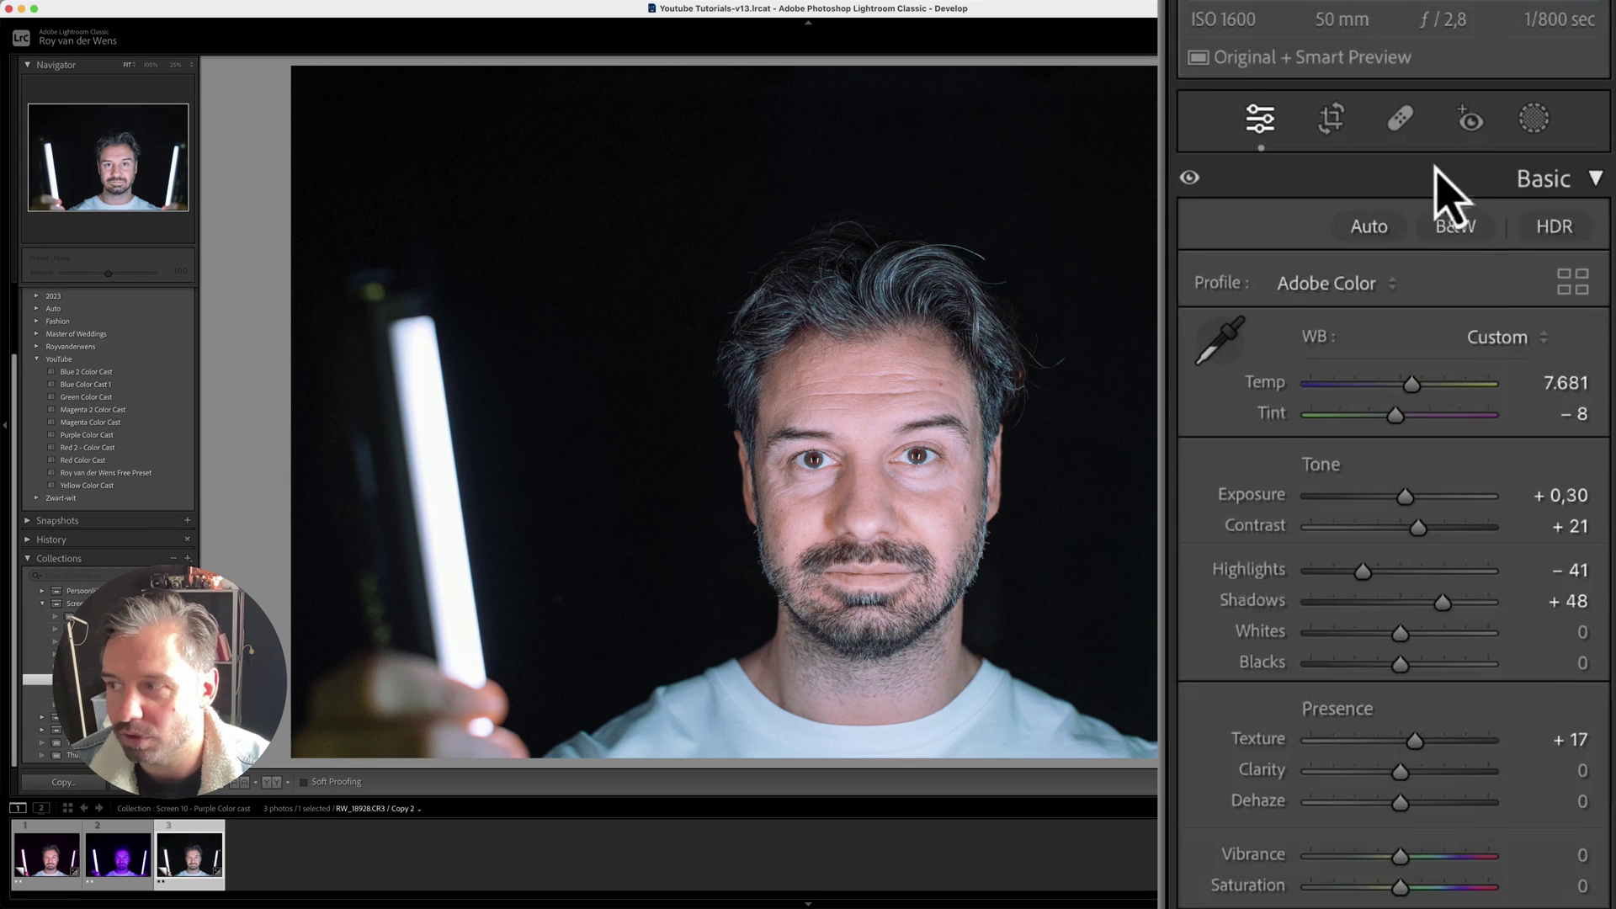
{"action": "left_click", "coordinate": [1534, 118]}
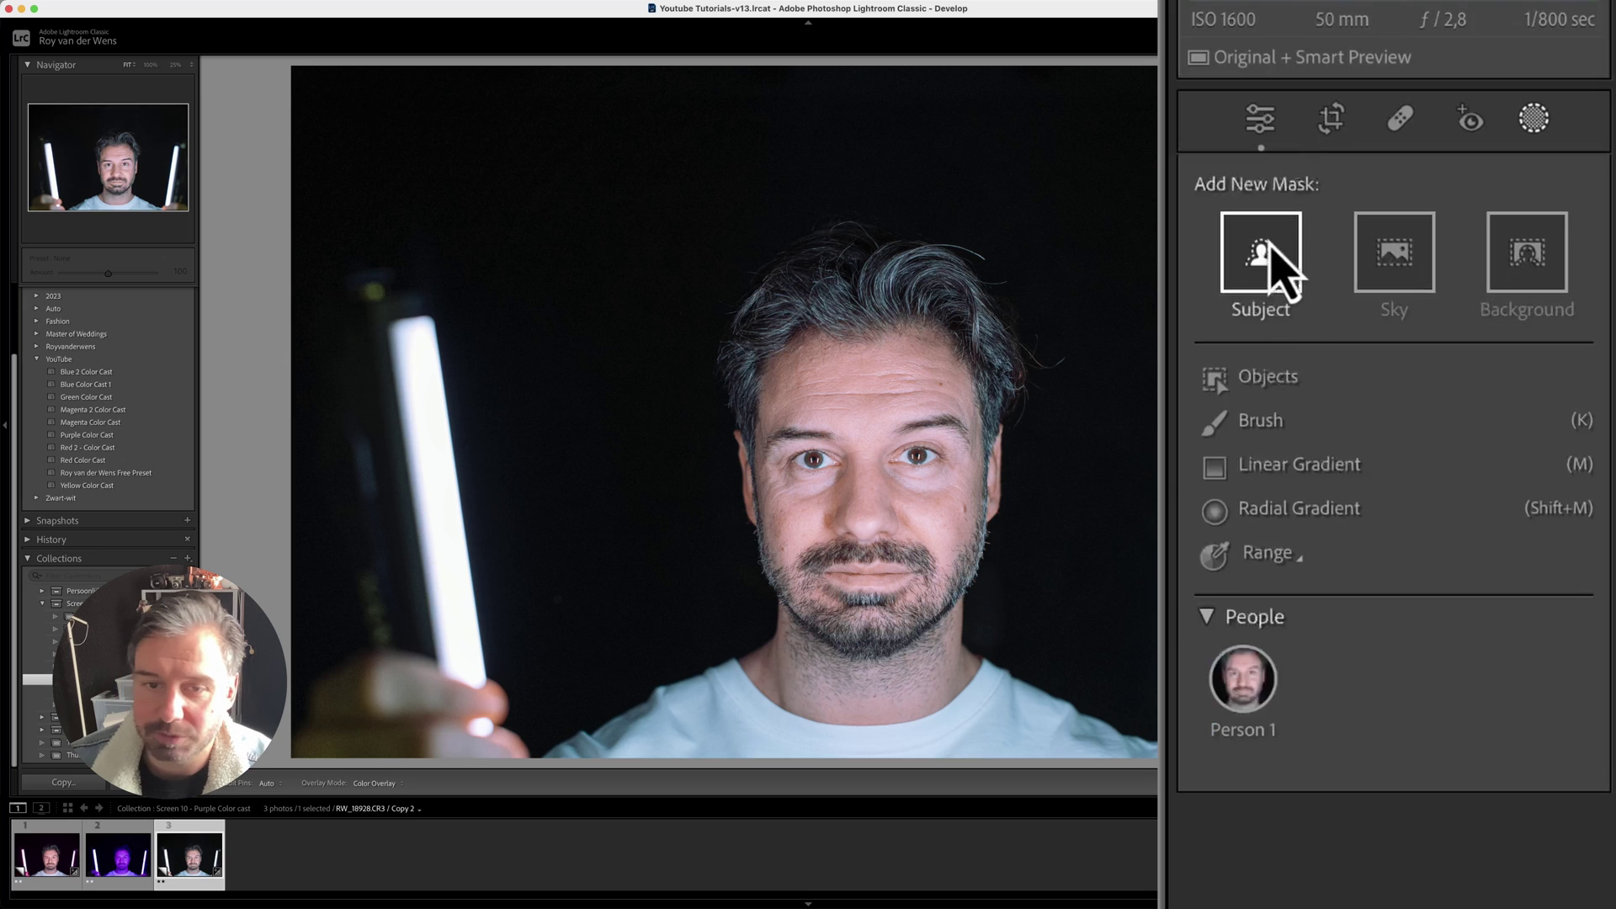
Step: Add a Subject mask (Mask 1) and invert it to cover the background
{"action": "left_click", "coordinate": [1262, 257]}
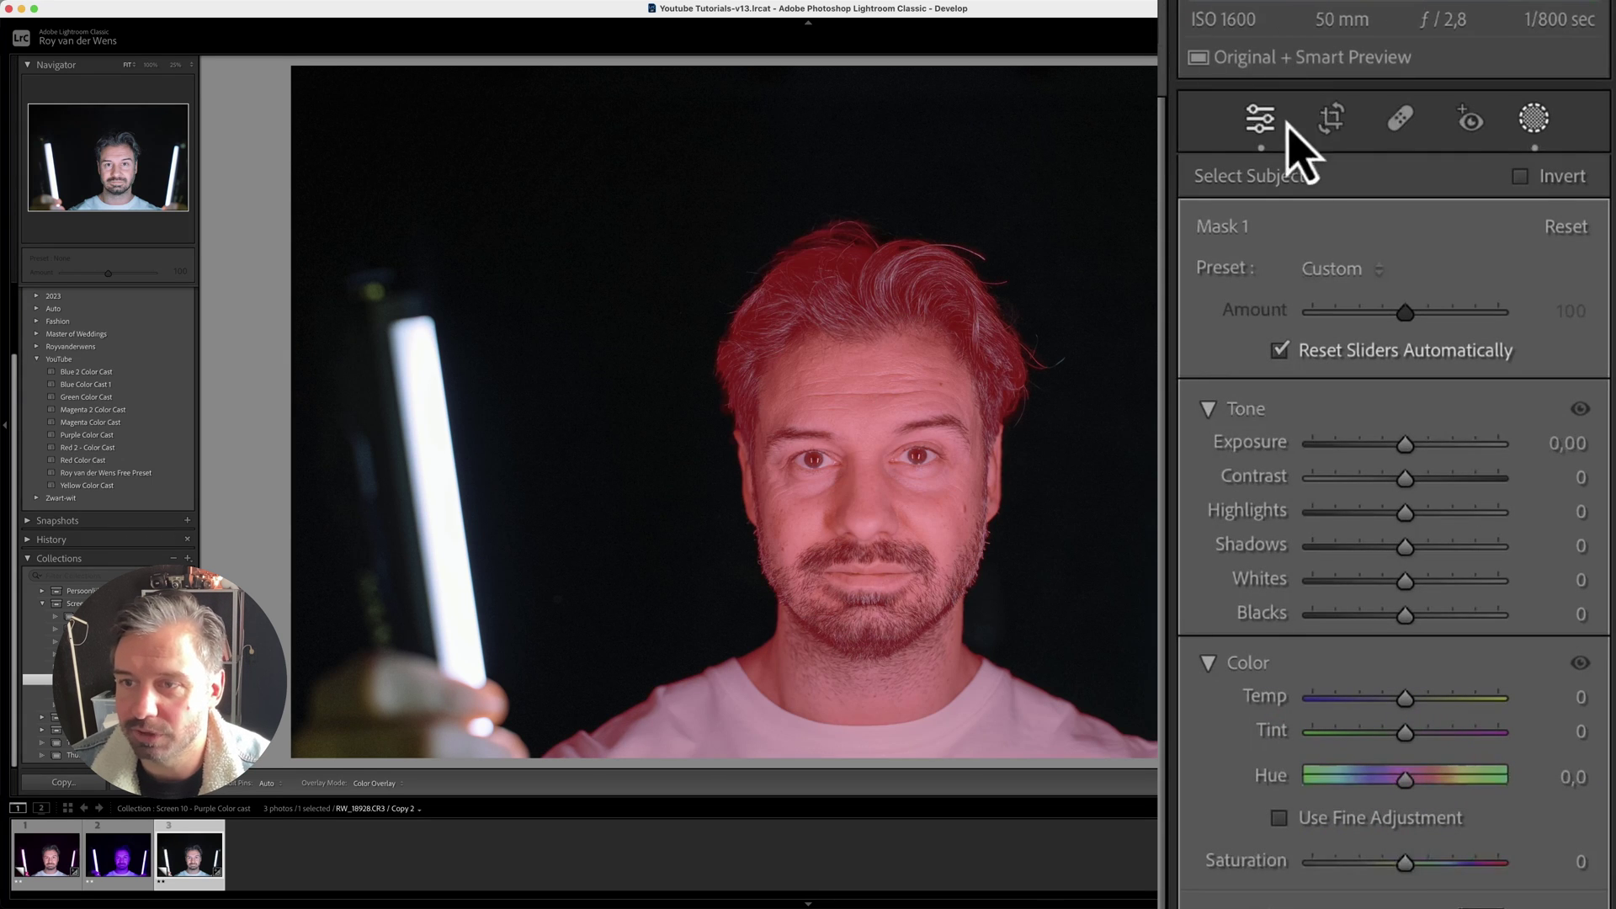
{"action": "left_click", "coordinate": [1520, 177]}
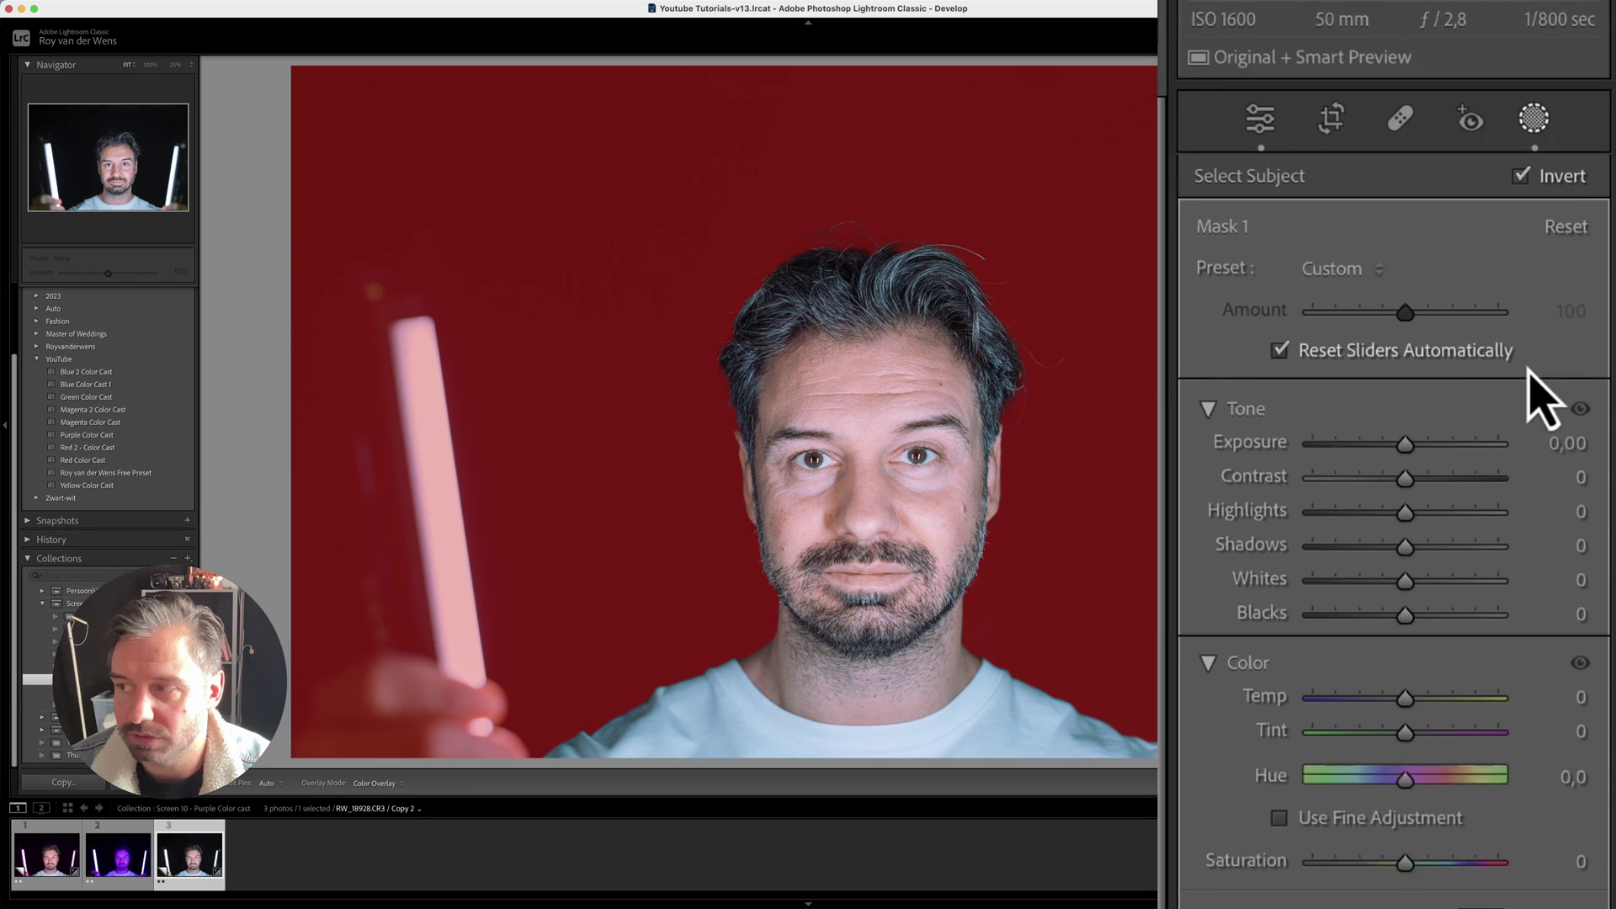
{"action": "scroll", "coordinate": [1400, 817], "scroll_direction": "down", "scroll_amount": 6}
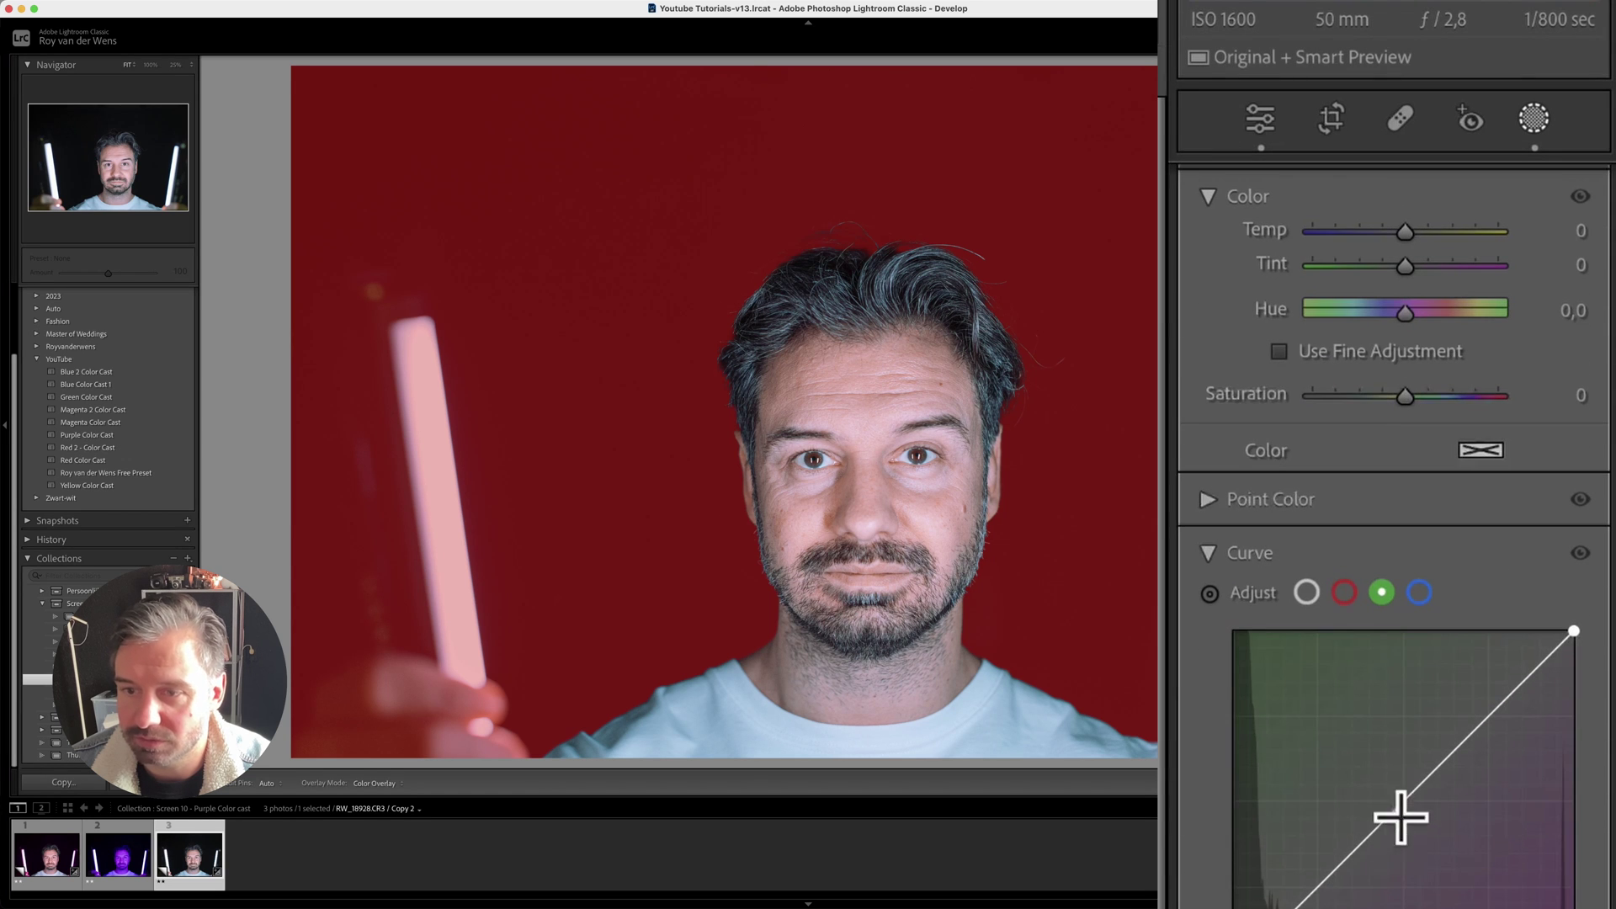